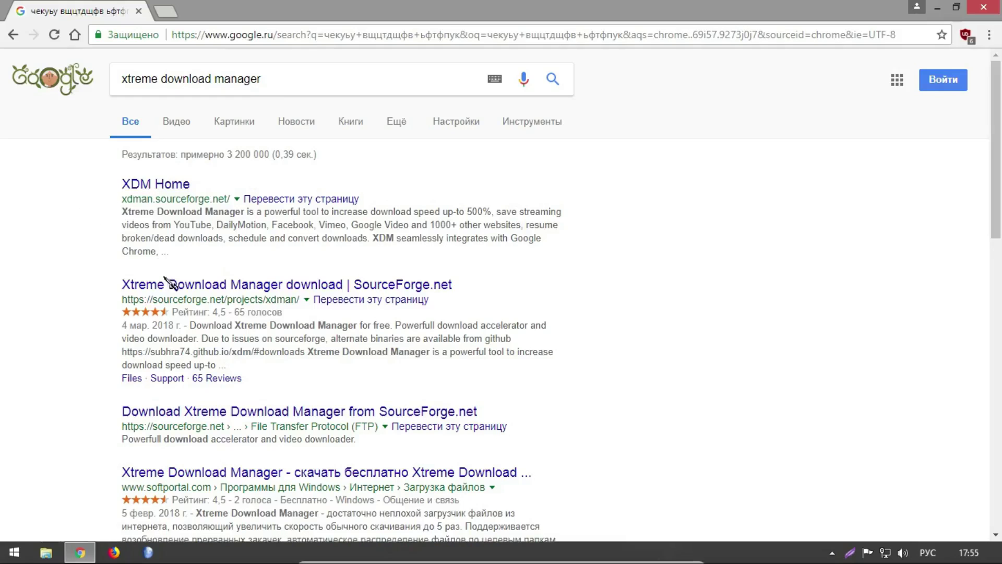
# Open the XDM Home site and download the Windows installer xdmsetup-2018.msi into the Загрузки folder.
pyautogui.click(181, 185)
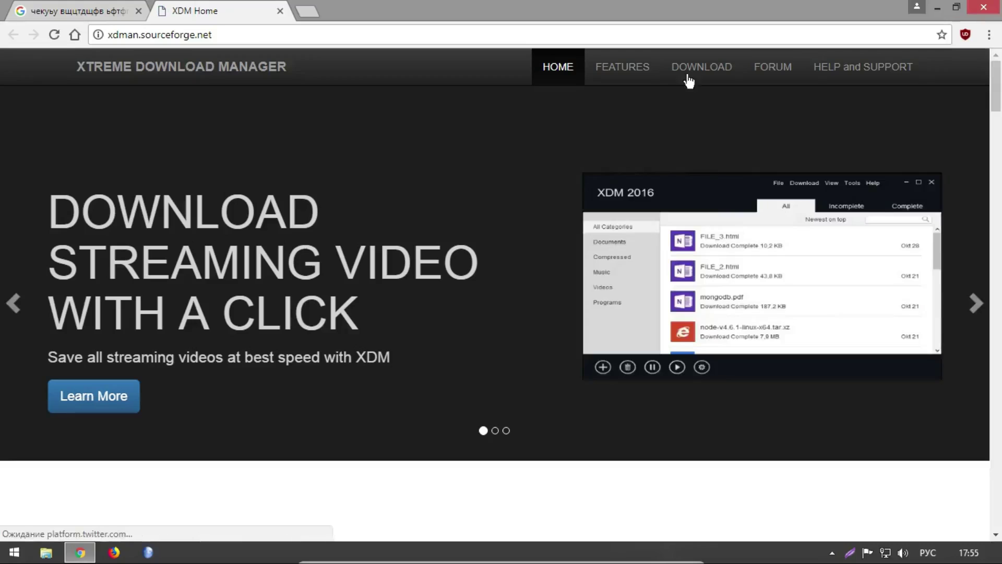
pyautogui.click(693, 70)
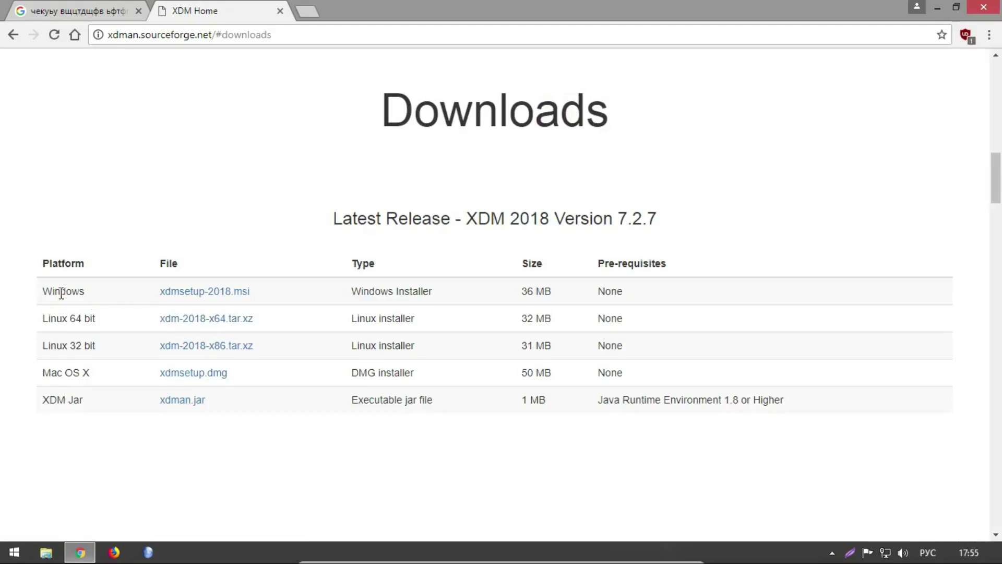
pyautogui.click(188, 291)
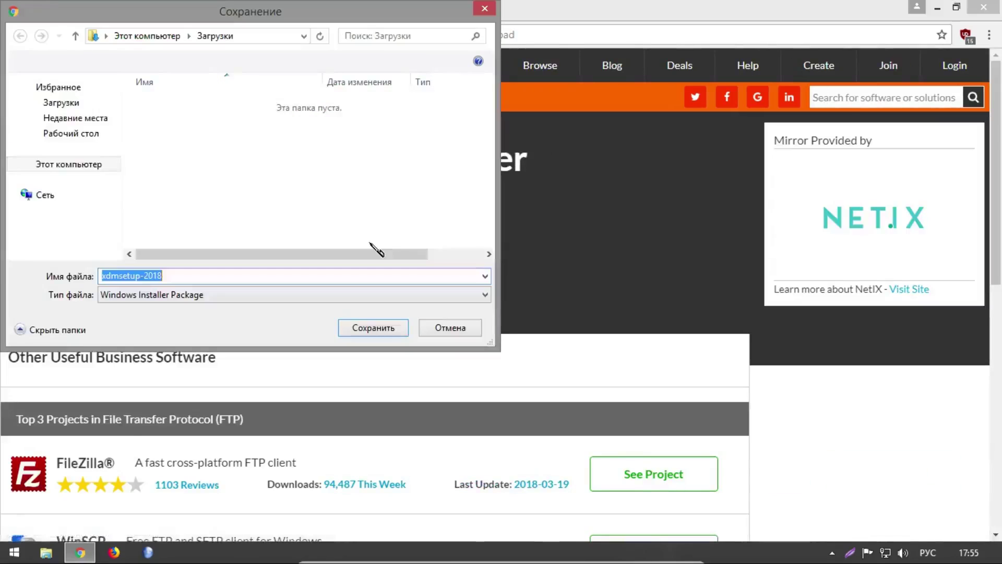
pyautogui.click(371, 327)
# Close the browser and run the downloaded xdmsetup-2018.msi installer, accepting the security prompt.
pyautogui.click(988, 7)
pyautogui.moveTo(504, 153); pyautogui.dragTo(528, 105)
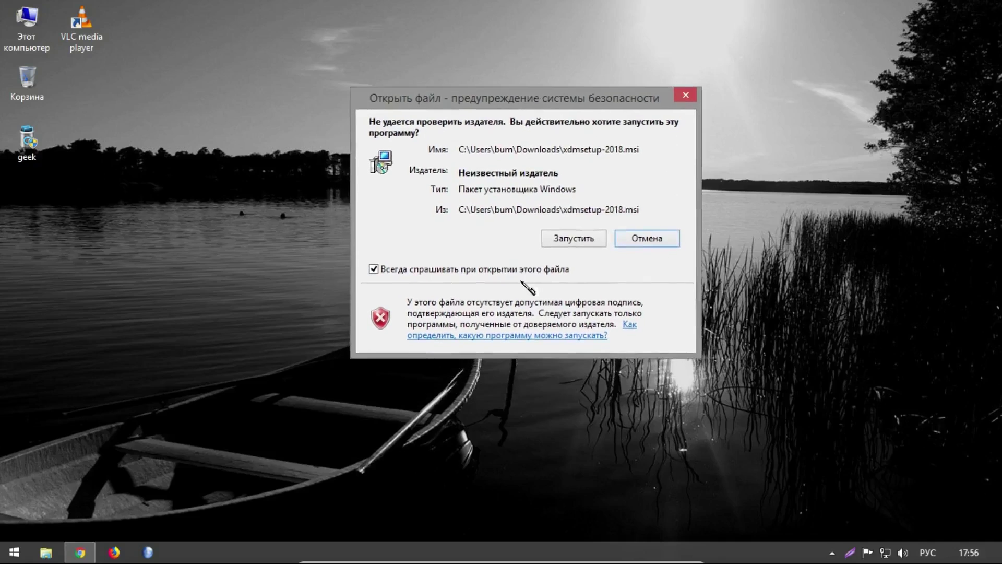
pyautogui.click(569, 239)
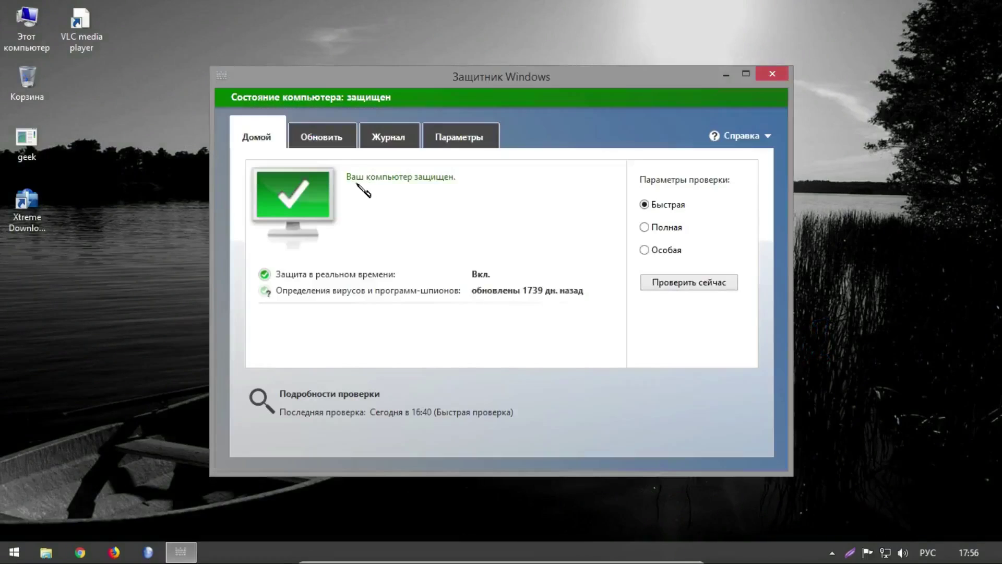
# Check the real-time protection settings and quarantined items in Windows Defender, and close it.
pyautogui.click(462, 142)
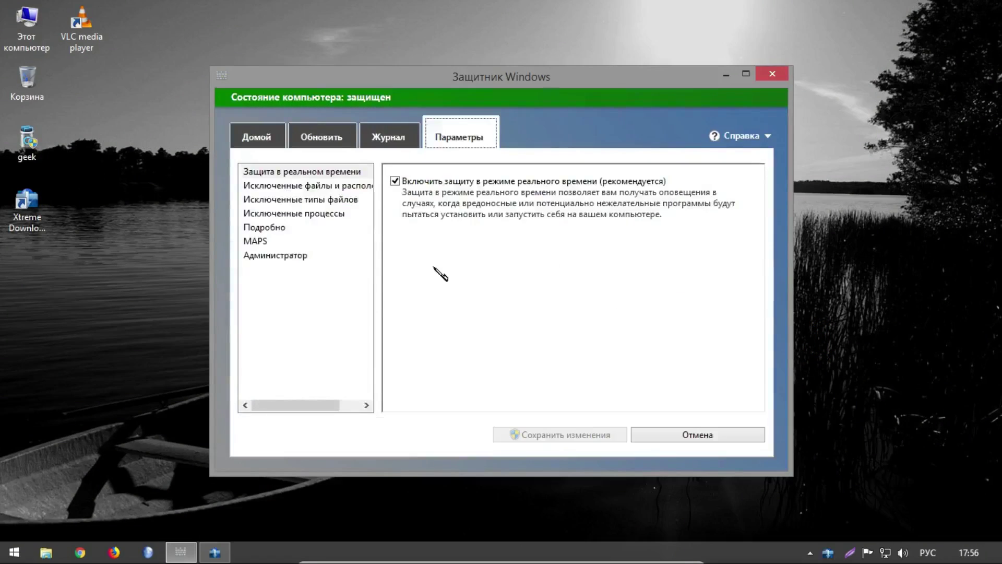
pyautogui.click(376, 145)
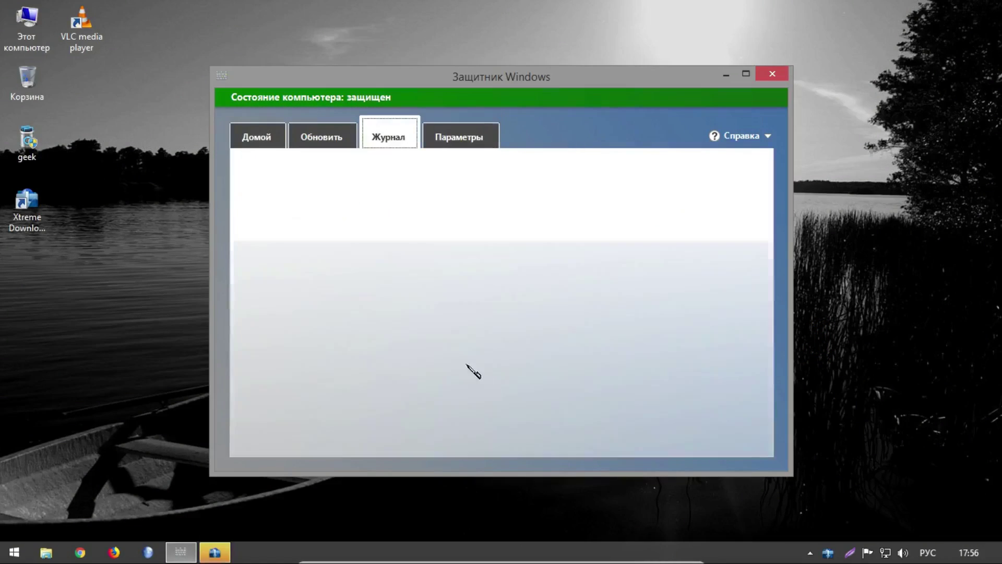
pyautogui.click(477, 374)
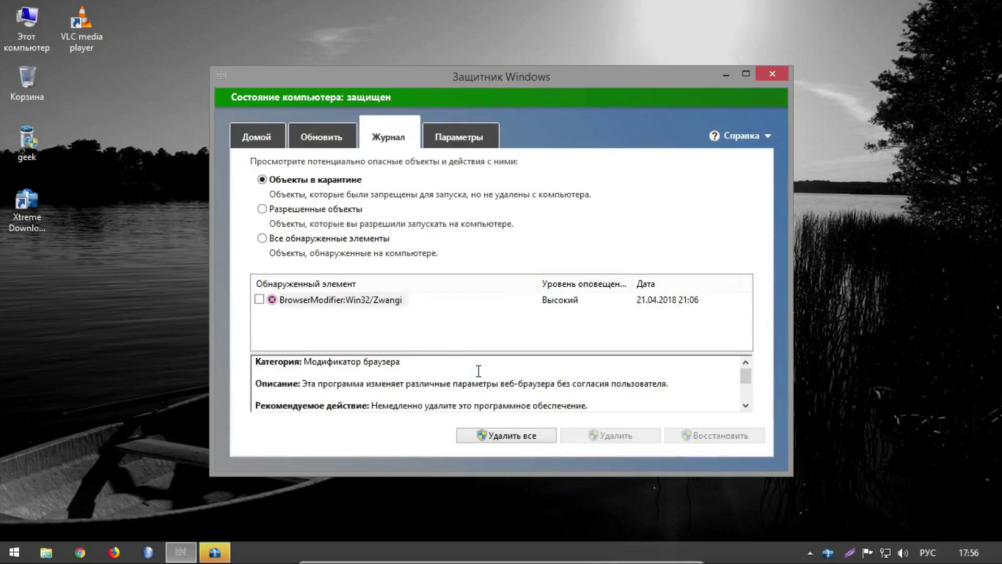
pyautogui.click(772, 74)
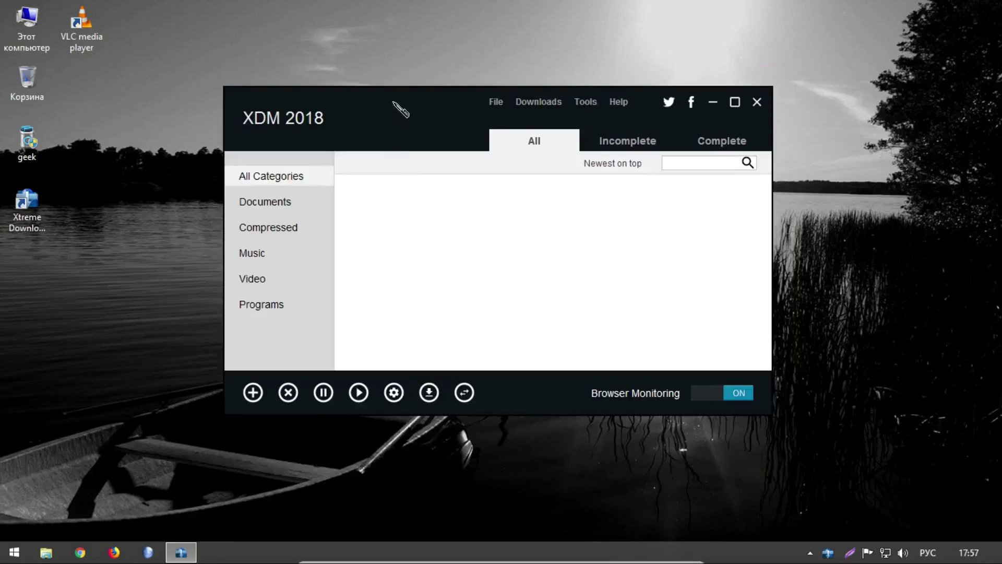
# Set the XDM interface language to Russian(Русский).
pyautogui.moveTo(401, 109); pyautogui.dragTo(411, 99)
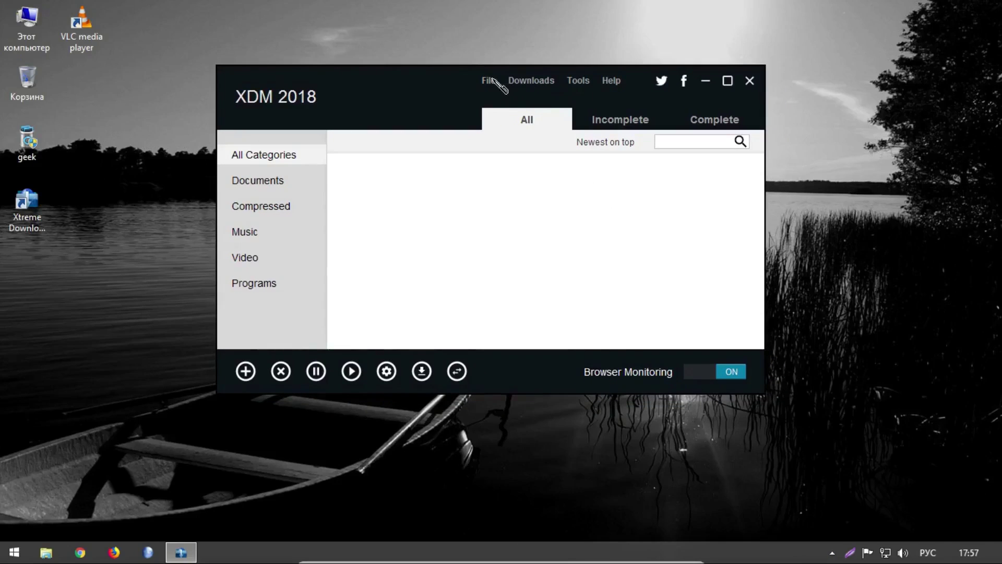
pyautogui.click(491, 80)
pyautogui.moveTo(564, 85)
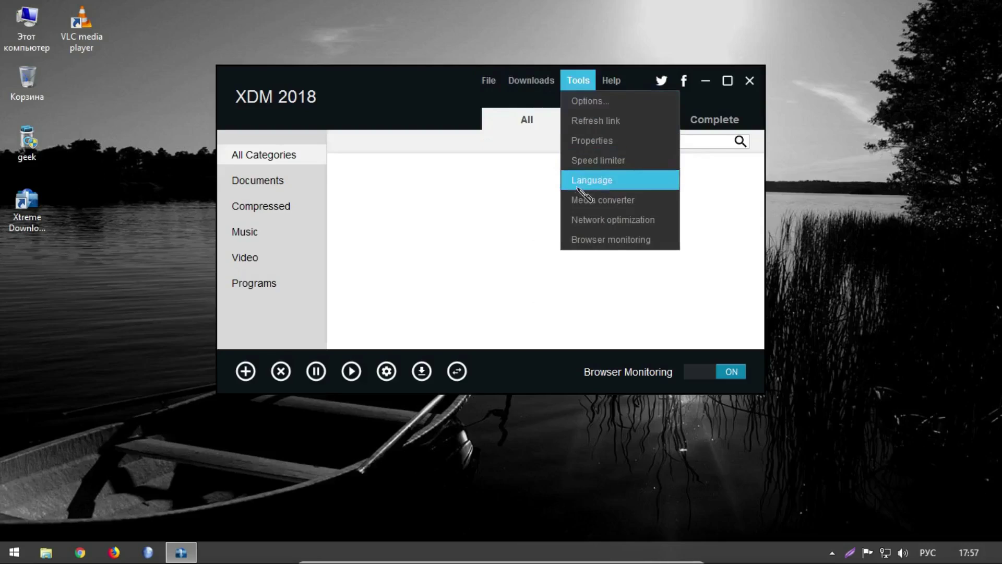
pyautogui.click(619, 187)
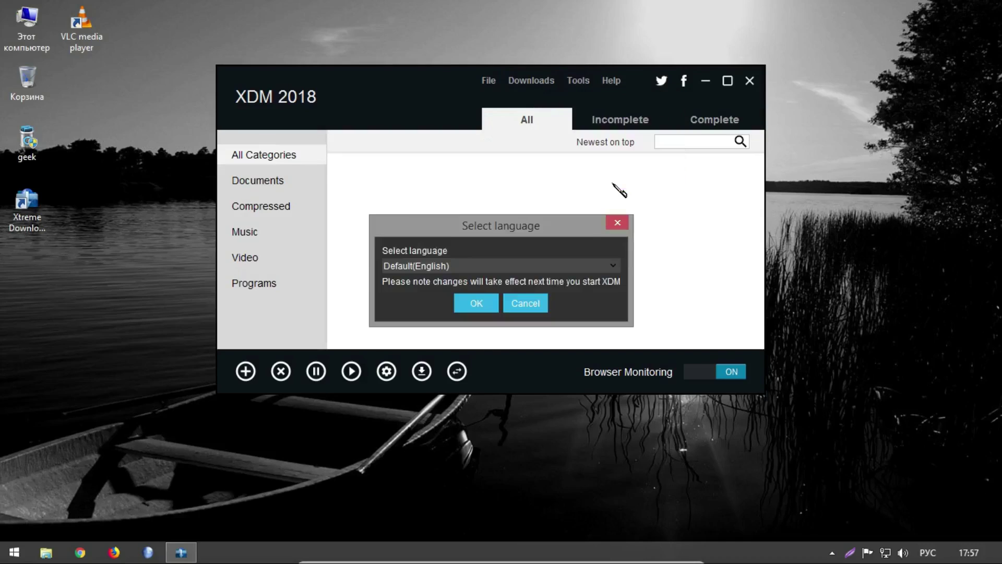
pyautogui.click(585, 266)
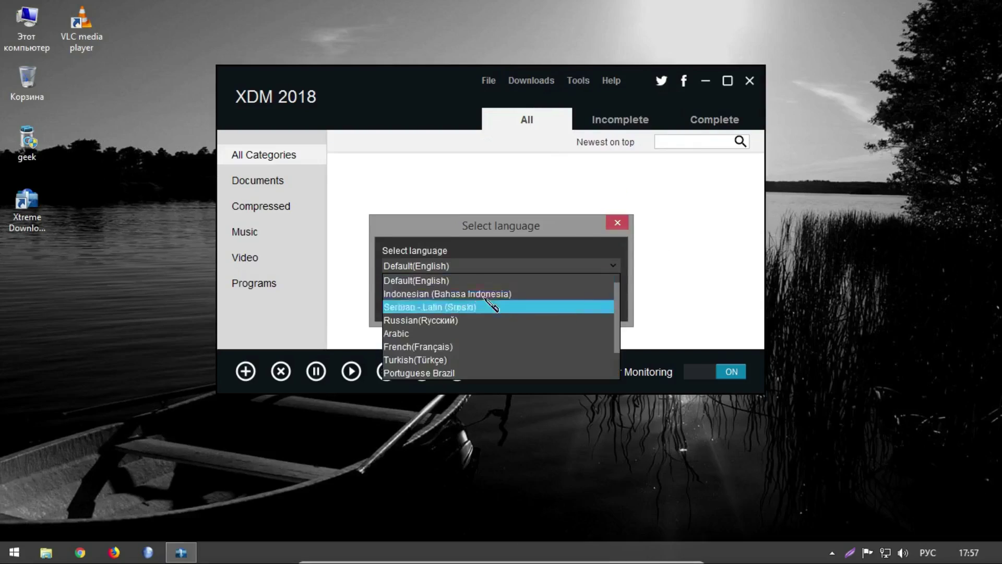
pyautogui.click(447, 317)
pyautogui.click(476, 304)
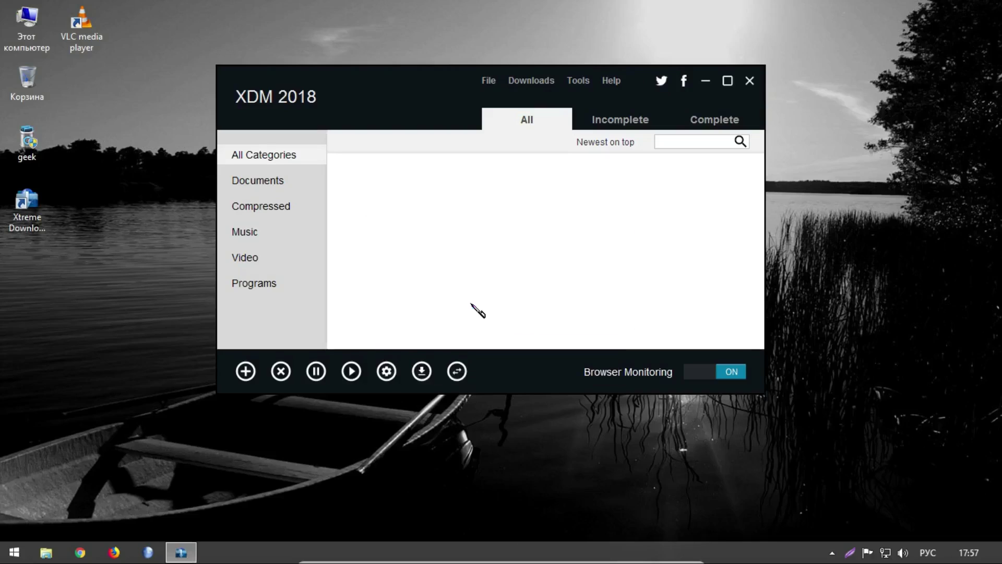
# Exit XDM completely, including its background process, and relaunch it to apply the new language.
pyautogui.click(750, 80)
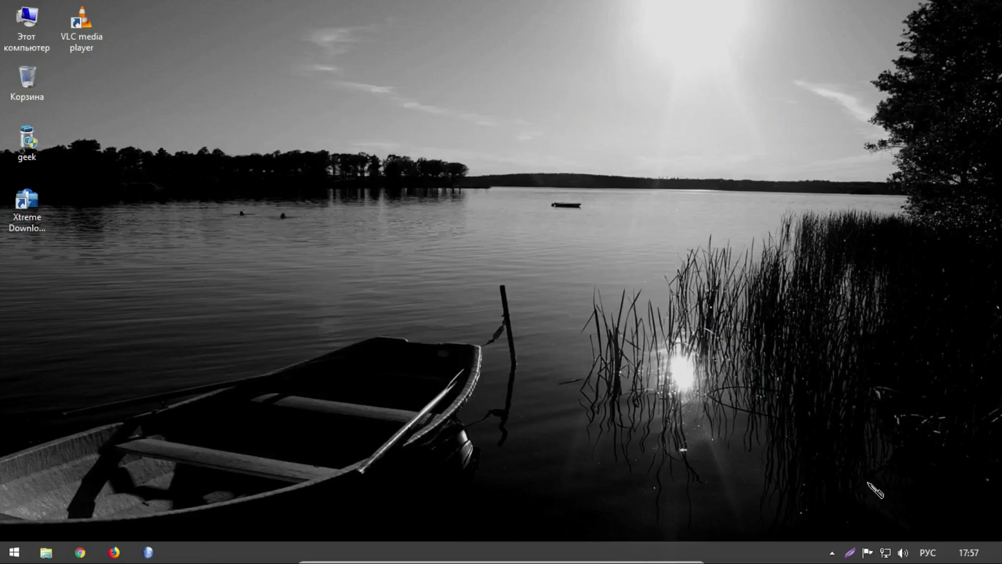
pyautogui.click(833, 552)
pyautogui.rightClick(841, 481)
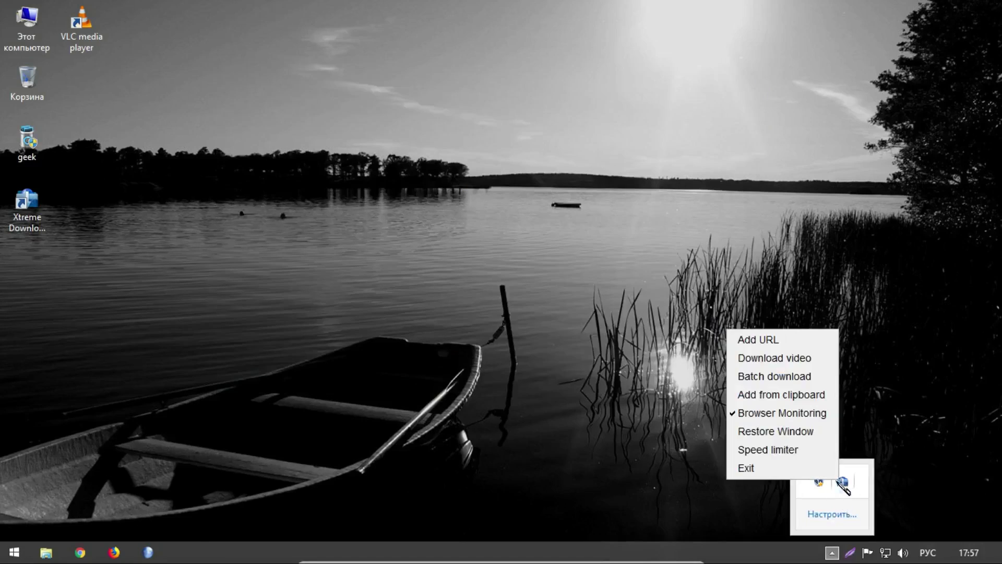
pyautogui.click(751, 466)
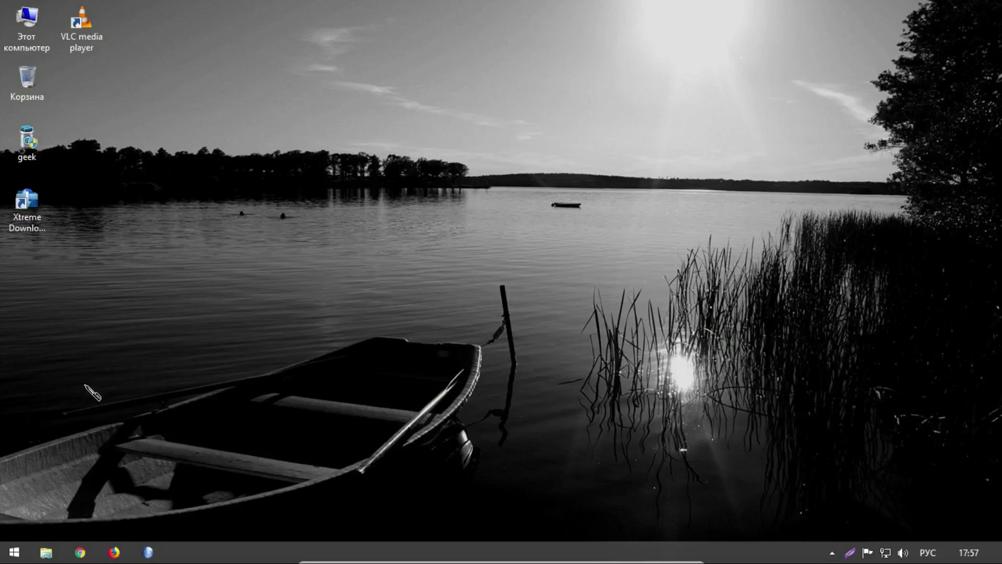
pyautogui.click(37, 208)
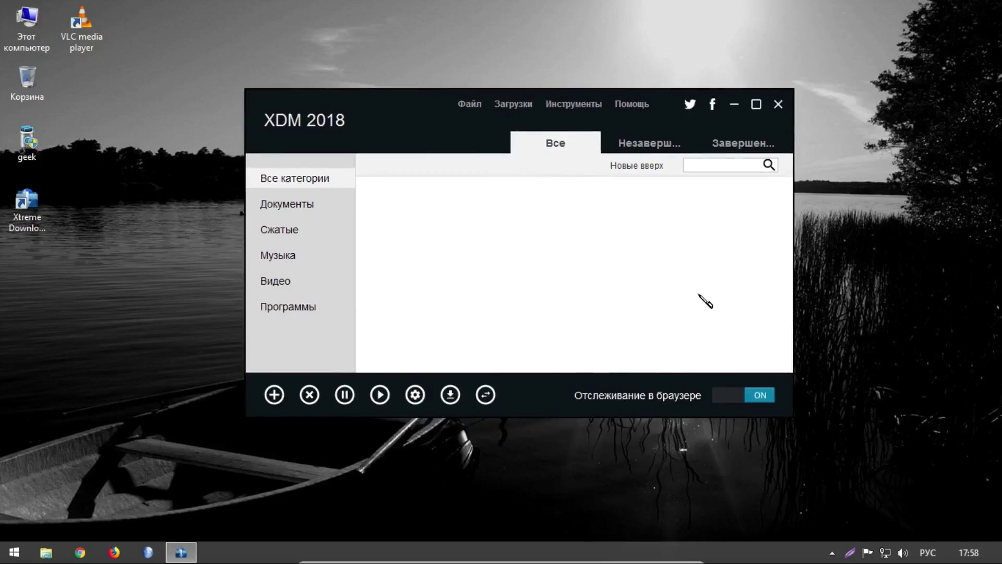
# Open XDM's browser monitoring settings and go to the add-on page for Google Chrome.
pyautogui.click(566, 105)
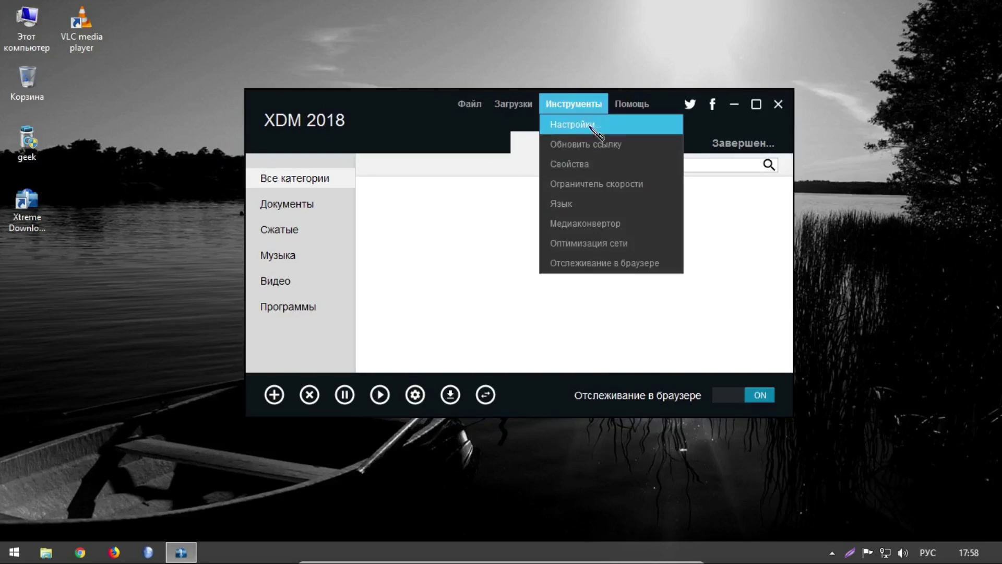
pyautogui.click(579, 123)
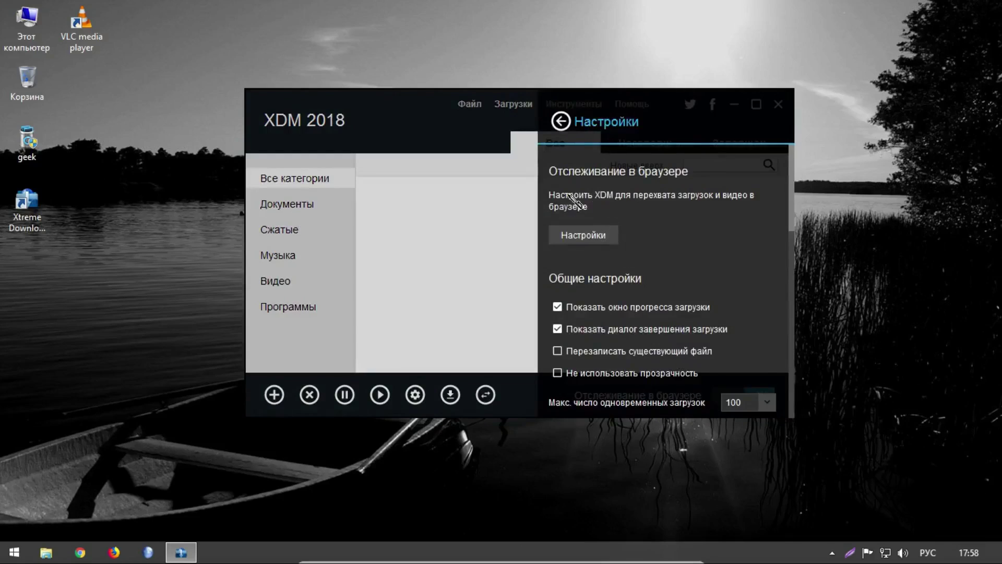
pyautogui.click(589, 235)
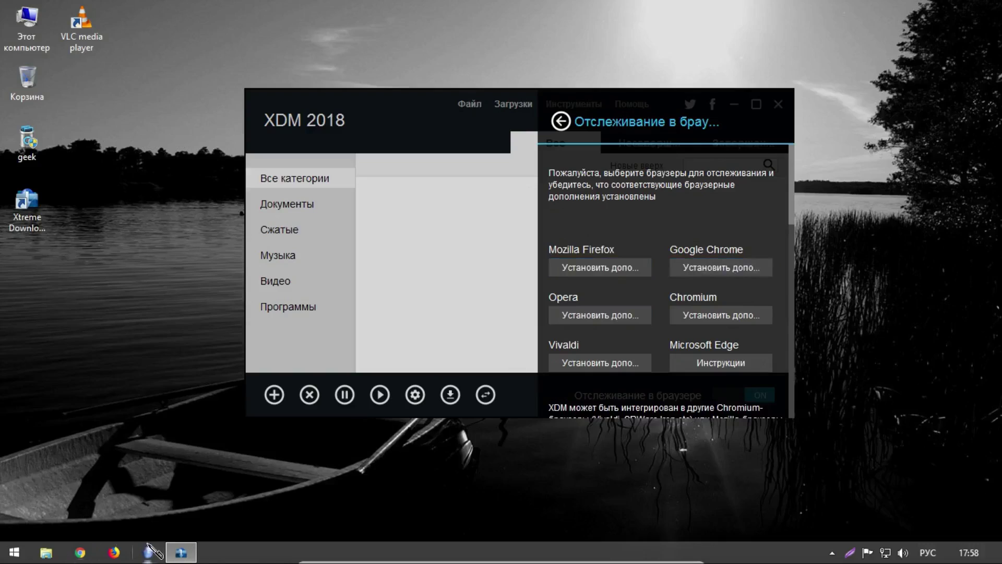
pyautogui.click(705, 269)
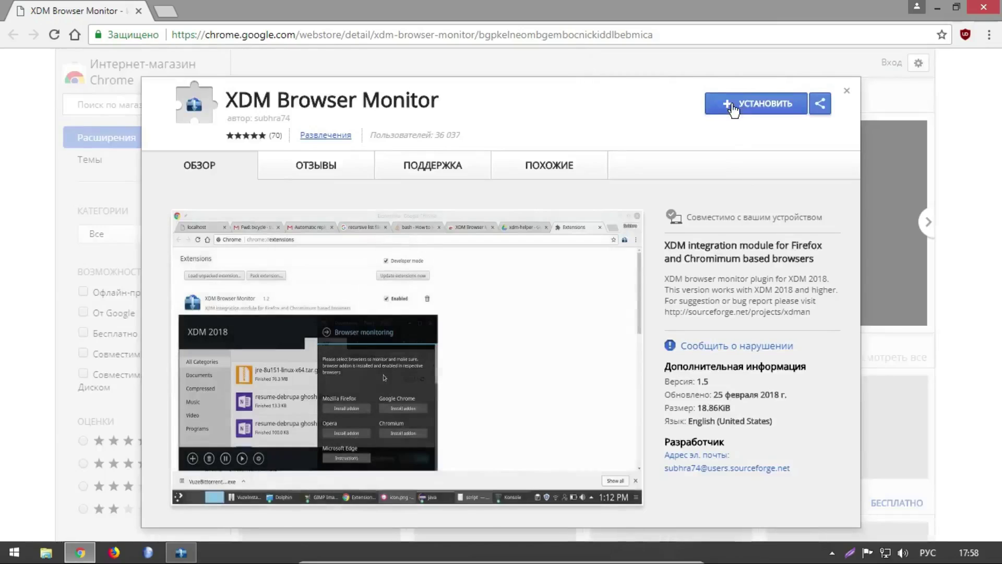
# Install the XDM Browser Monitor extension in Chrome and dismiss the installation notice.
pyautogui.click(734, 107)
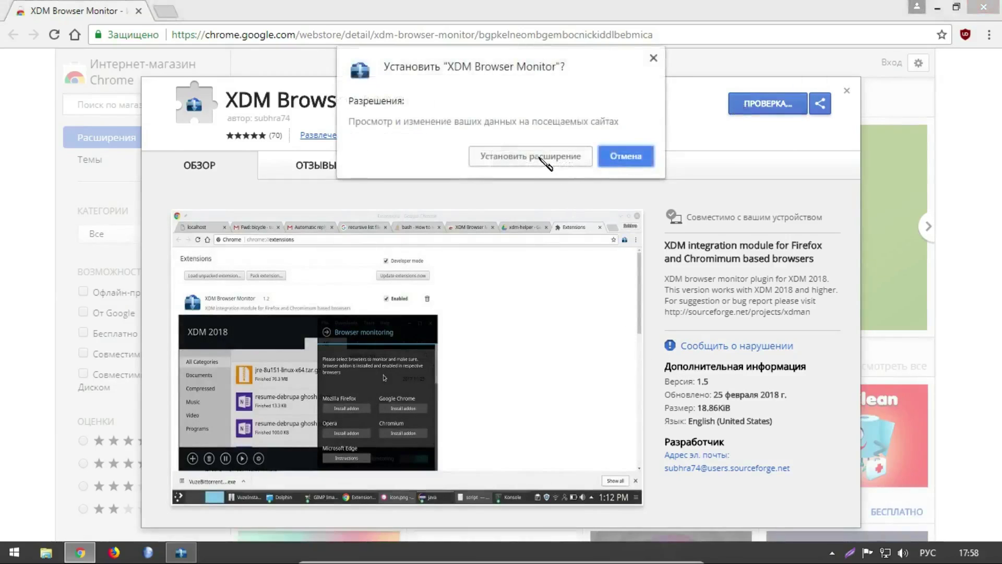
pyautogui.click(541, 158)
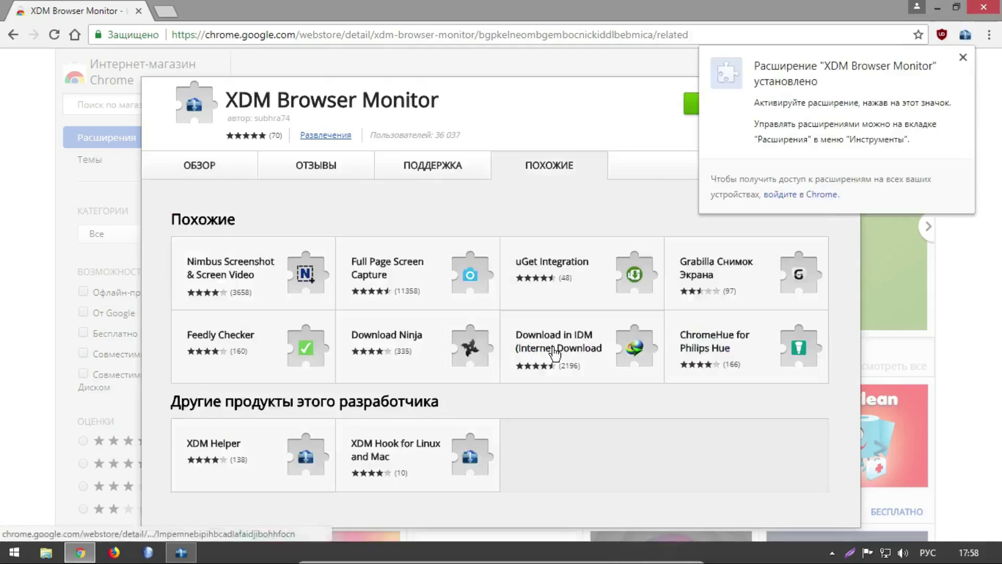
pyautogui.click(963, 57)
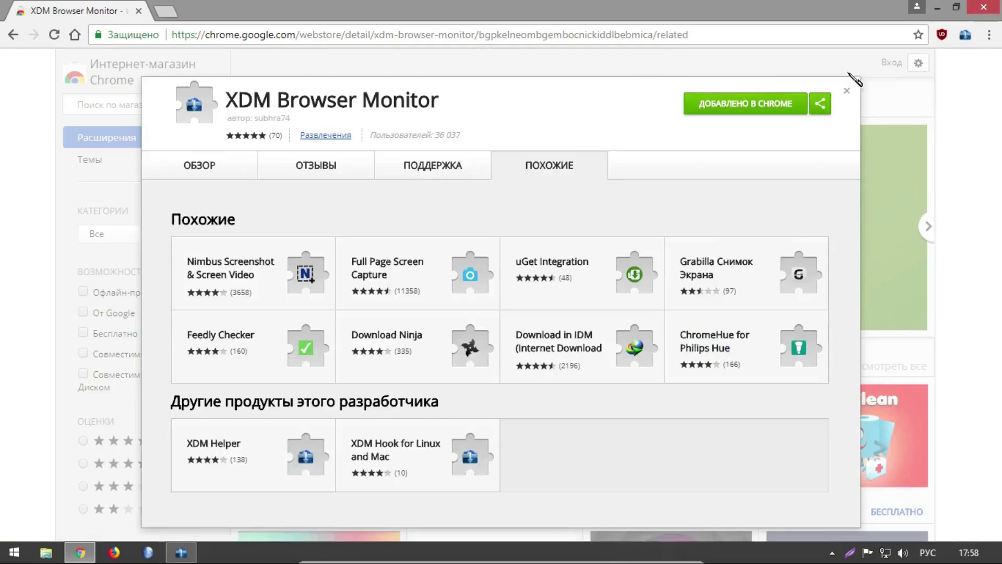
# Go to YouTube in a new tab and open the trending video "Clash Royale: CLAN WARS IS HERE!".
pyautogui.click(168, 15)
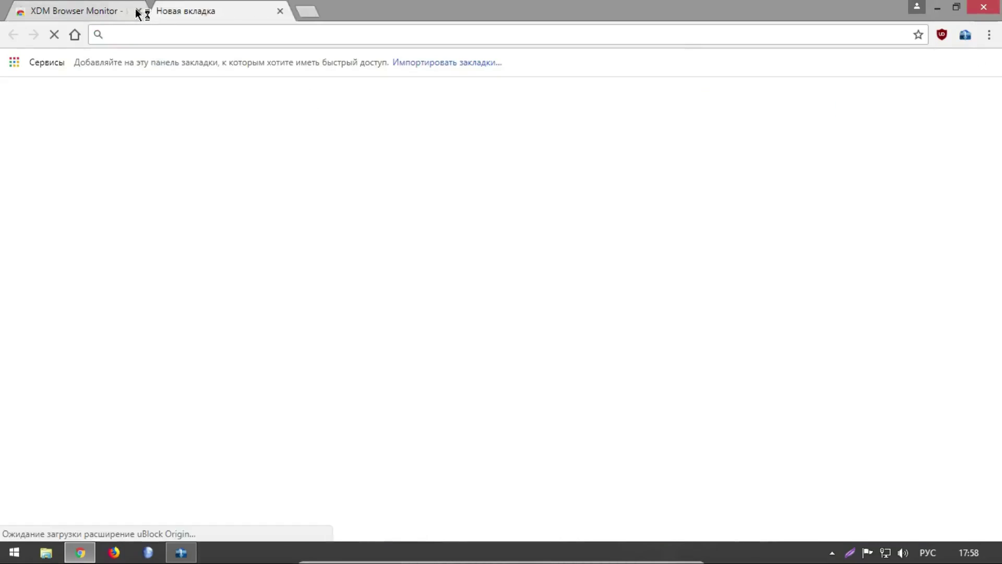
pyautogui.click(41, 63)
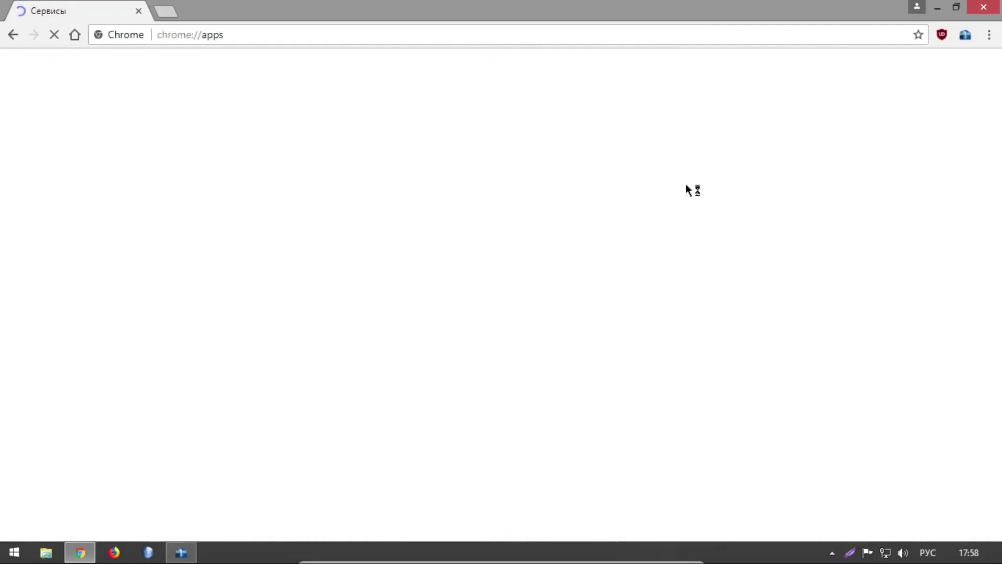
pyautogui.click(314, 229)
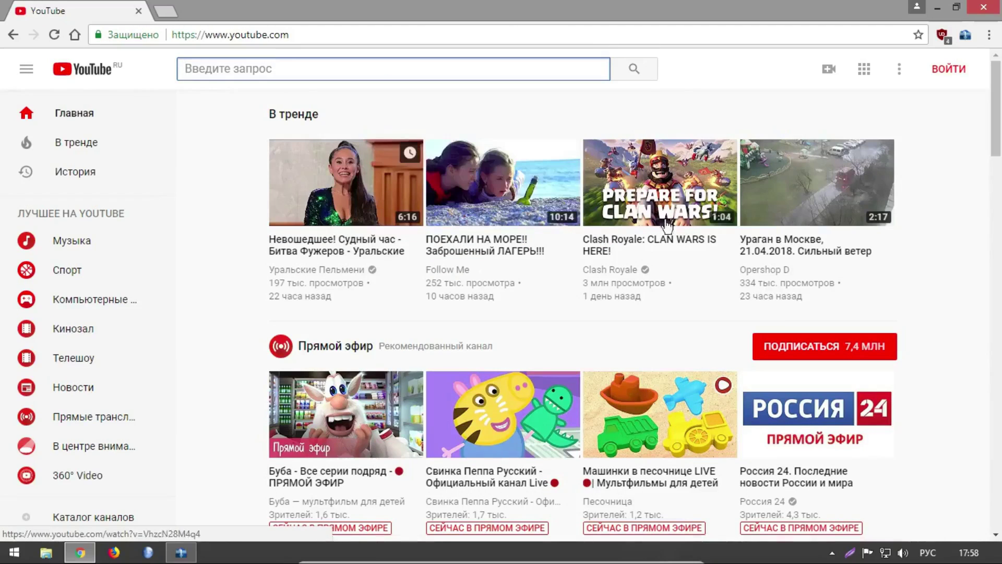
pyautogui.click(700, 199)
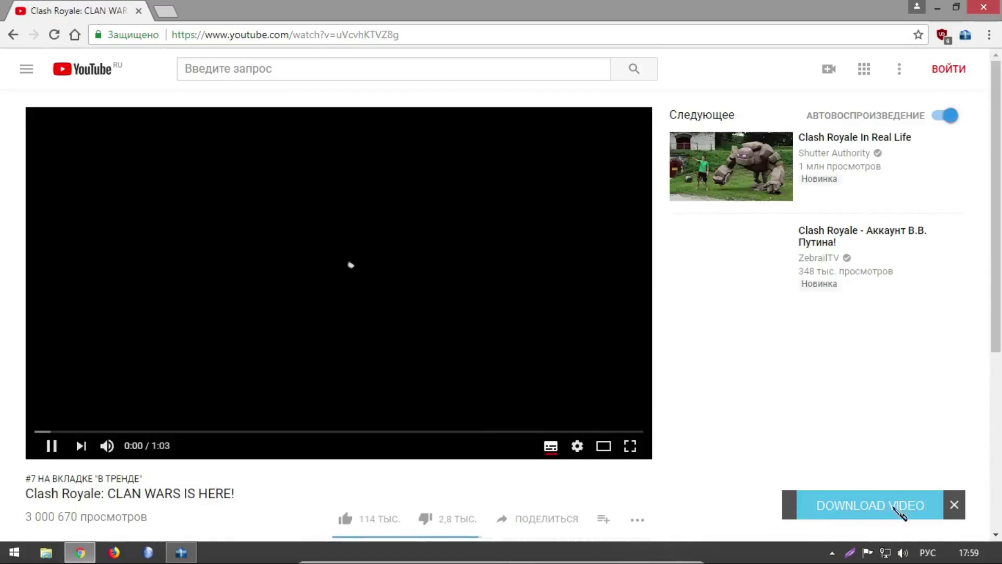
# Choose the 480p version of the Clash Royale video for download with XDM and pause the playback.
pyautogui.click(877, 509)
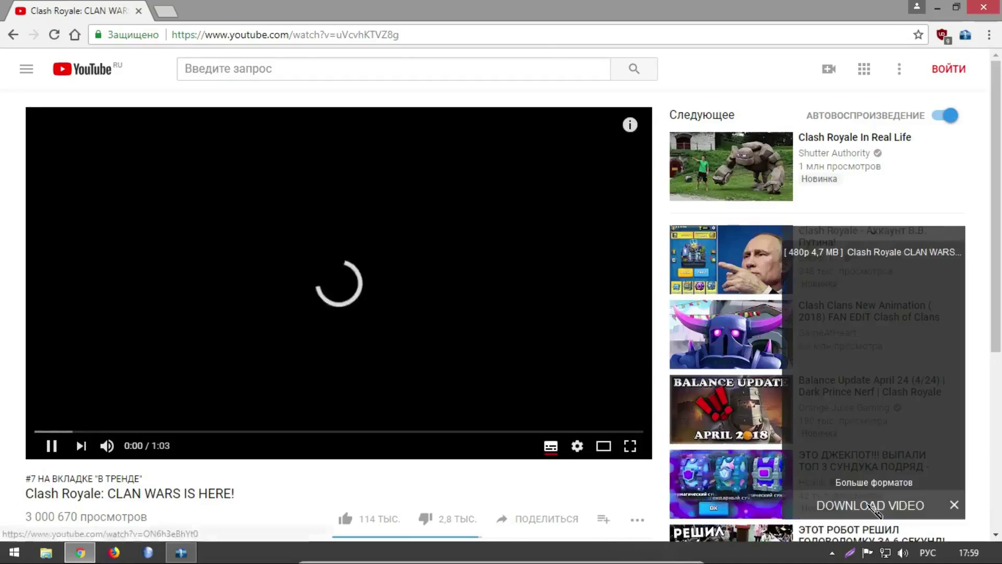
pyautogui.click(848, 254)
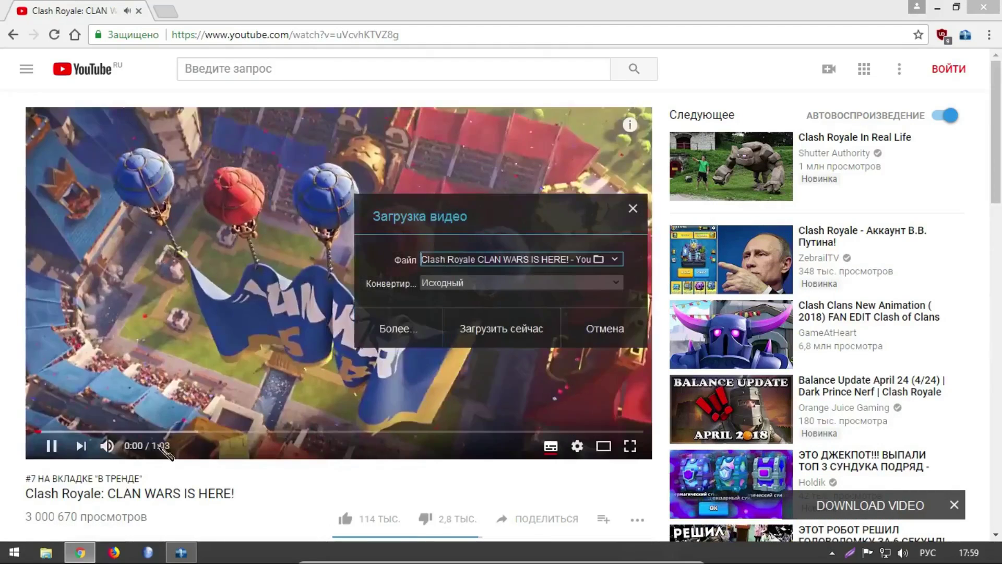
pyautogui.click(51, 445)
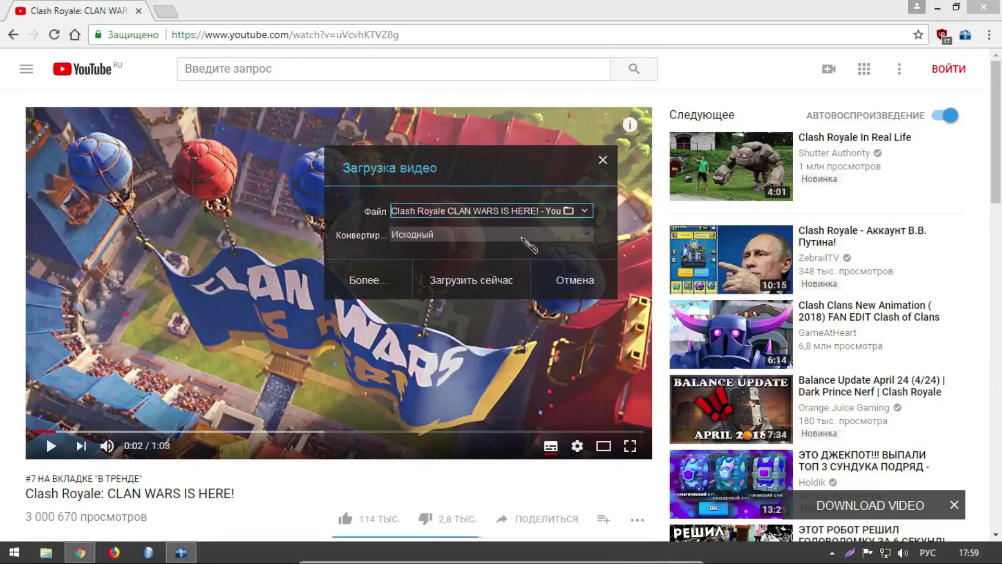
# Start the Clash Royale video download after checking the conversion formats, and hide its progress window.
pyautogui.click(555, 236)
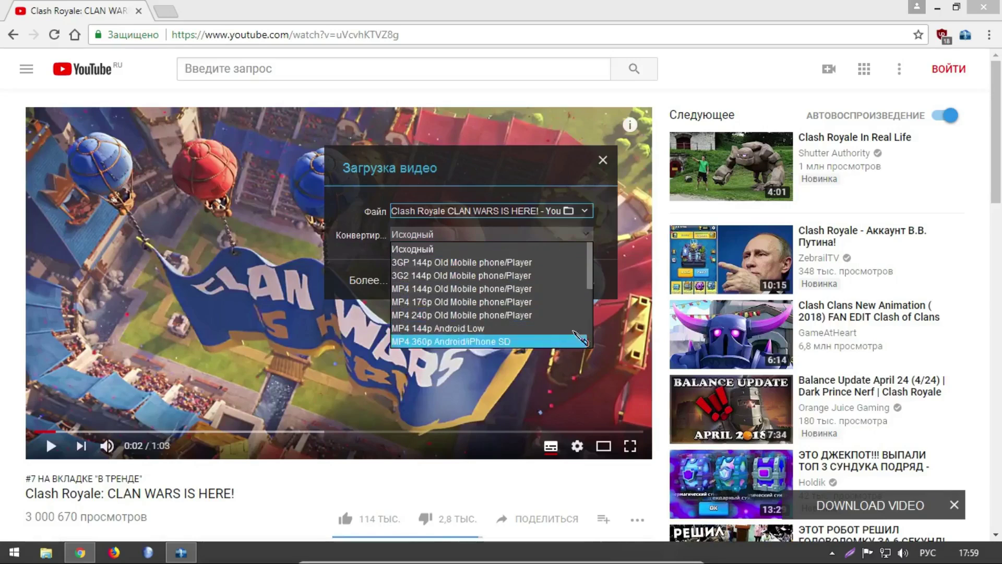
pyautogui.click(574, 342)
pyautogui.click(431, 356)
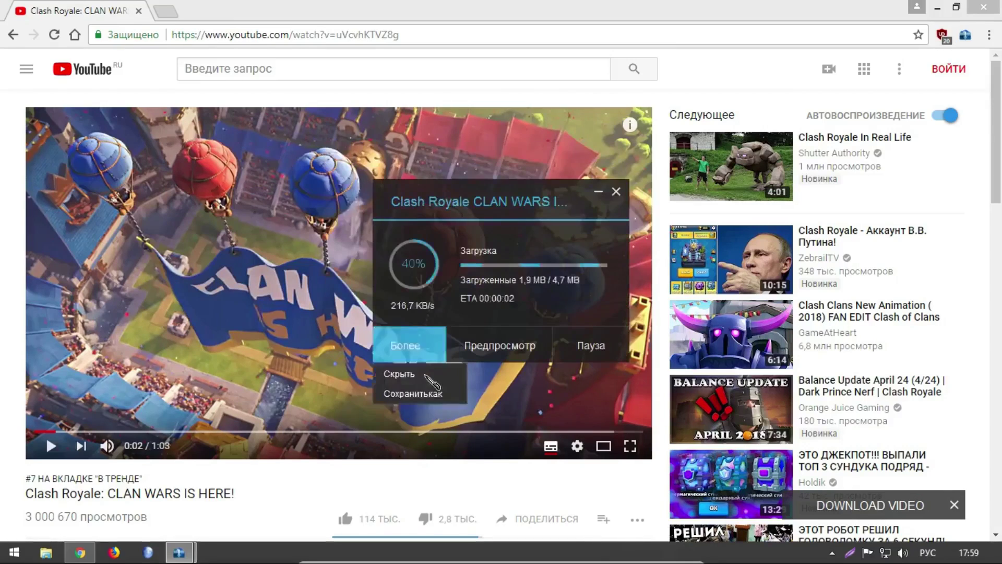
pyautogui.click(400, 375)
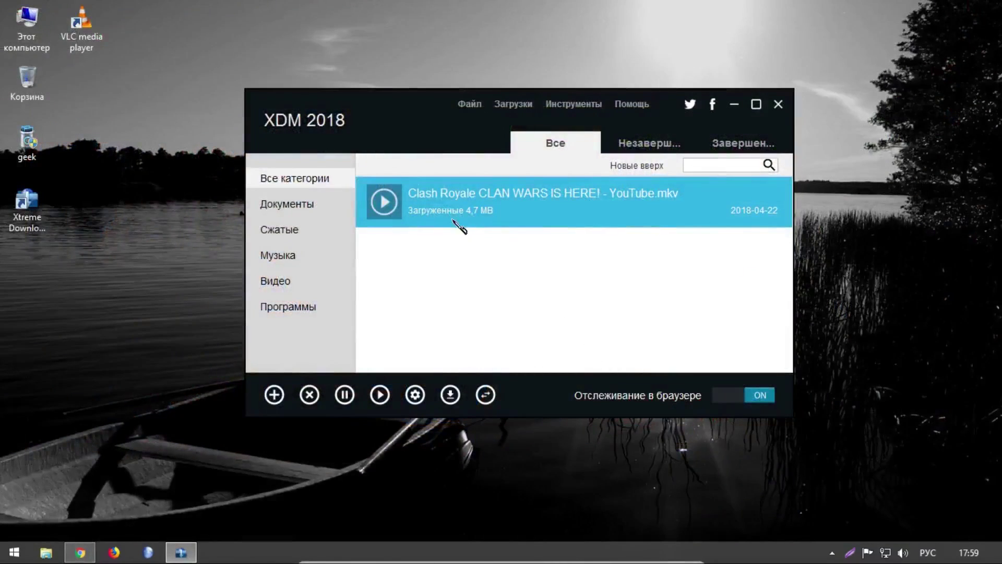
# Open the Video folder inside Загрузки and briefly play the downloaded Clash Royale video in VLC.
pyautogui.doubleClick(27, 25)
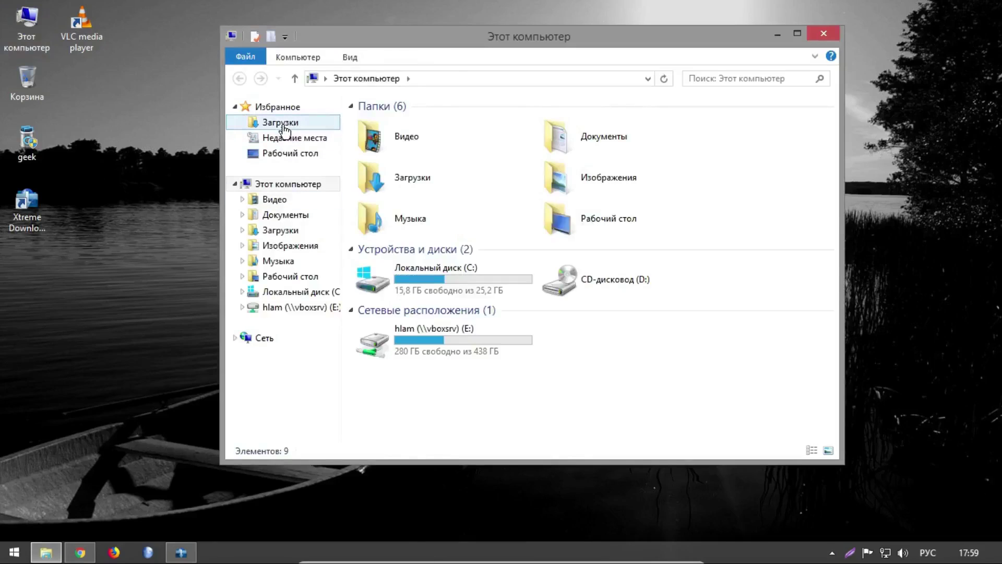
pyautogui.click(293, 123)
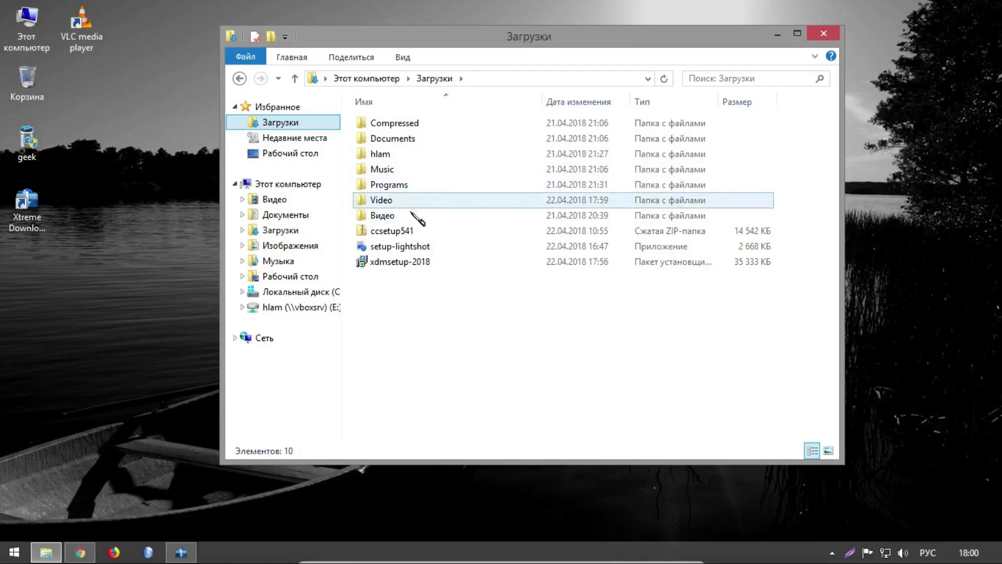
pyautogui.doubleClick(397, 199)
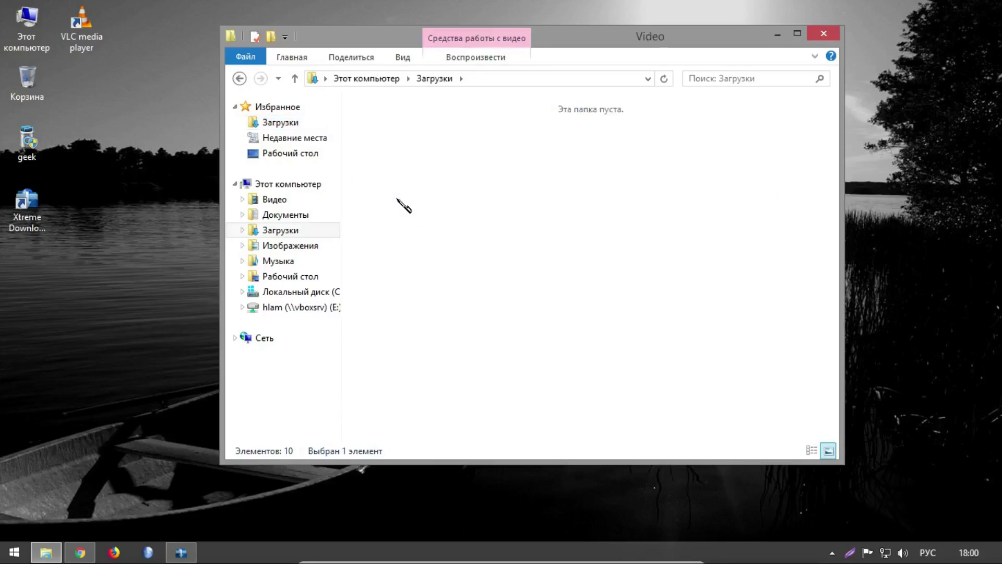
pyautogui.doubleClick(412, 166)
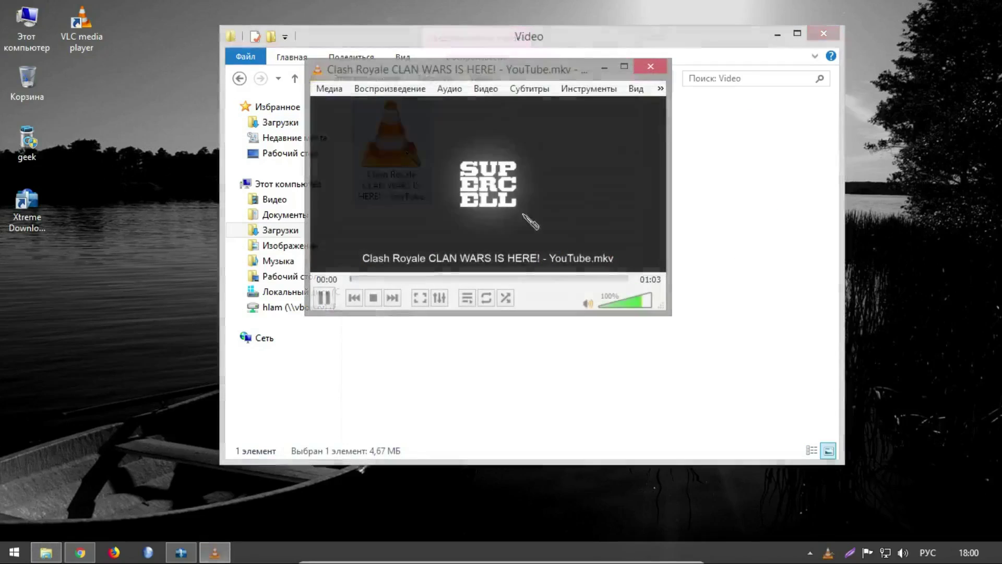
pyautogui.click(649, 66)
# Check the file type, location and size of the downloaded Clash Royale video in its properties, and close the folder.
pyautogui.rightClick(393, 159)
pyautogui.click(438, 409)
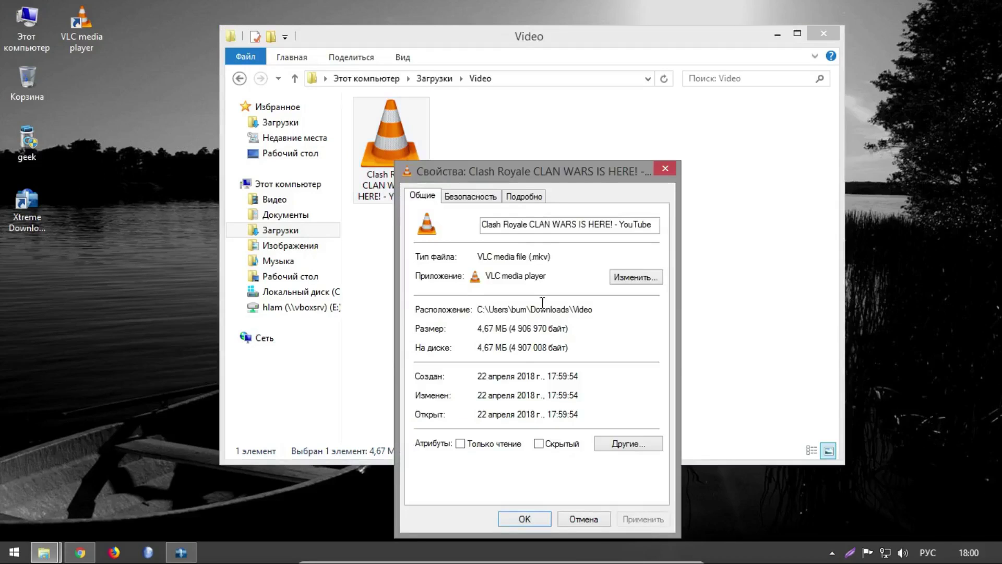
pyautogui.click(665, 168)
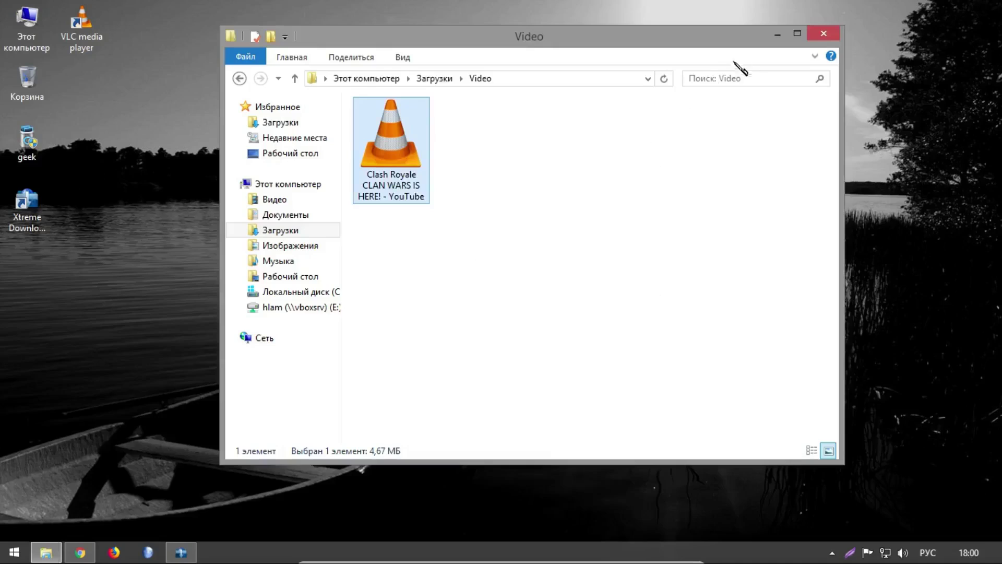
pyautogui.click(822, 34)
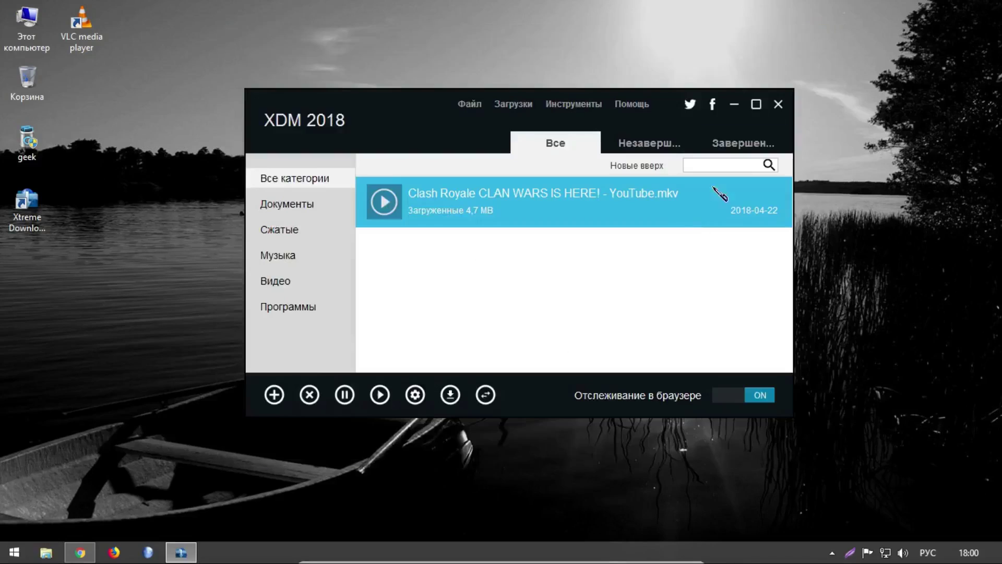
# Convert the downloaded Clash Royale video in XDM as Customized MP4 Movie (*.mp4) with the x264 and aac codecs, saving to the Videos folder.
pyautogui.rightClick(445, 199)
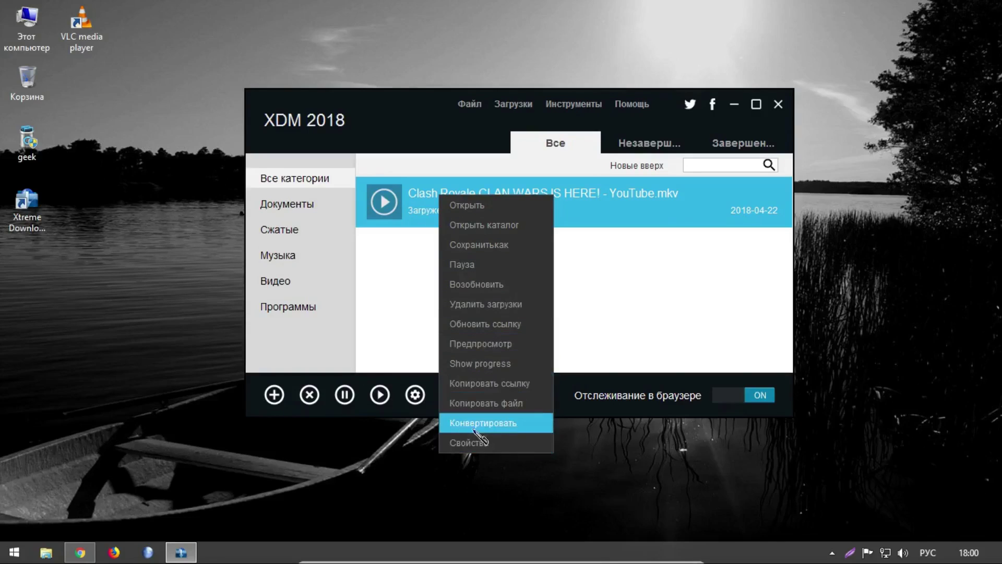
pyautogui.click(493, 429)
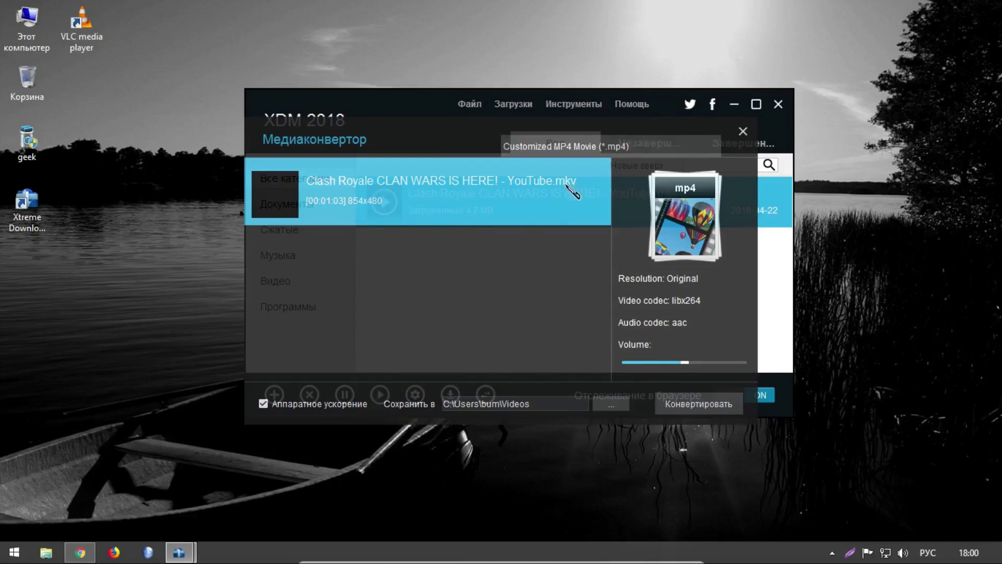
pyautogui.click(610, 154)
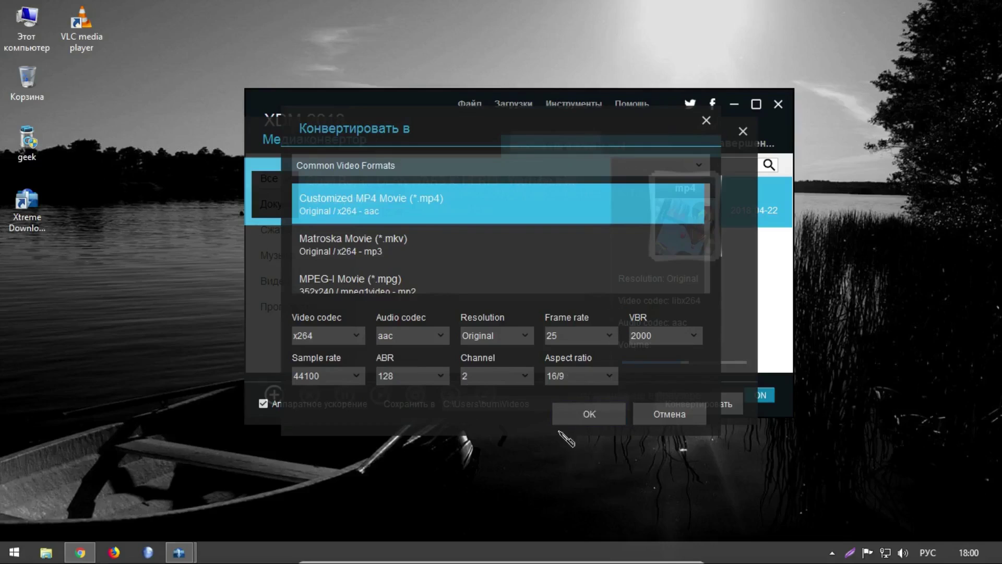
pyautogui.click(590, 416)
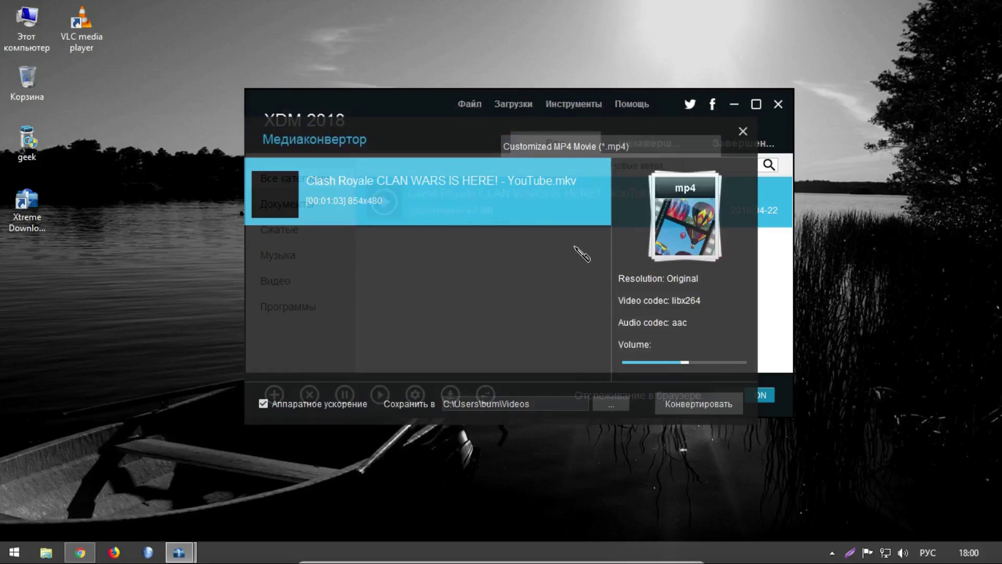
pyautogui.click(694, 405)
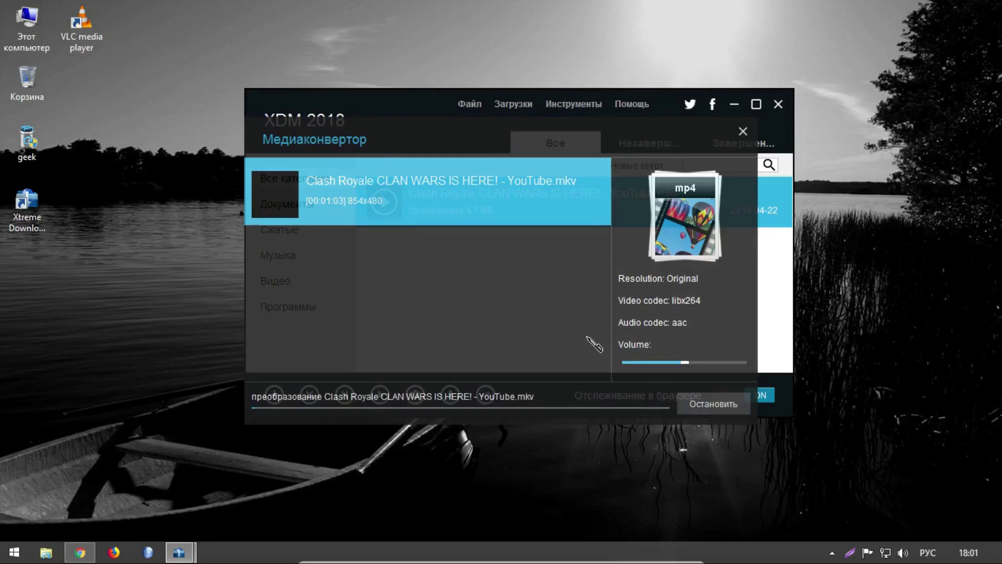
# Move the Медиаконвертор window aside and highlight its output folder path.
pyautogui.moveTo(441, 60); pyautogui.dragTo(470, 64)
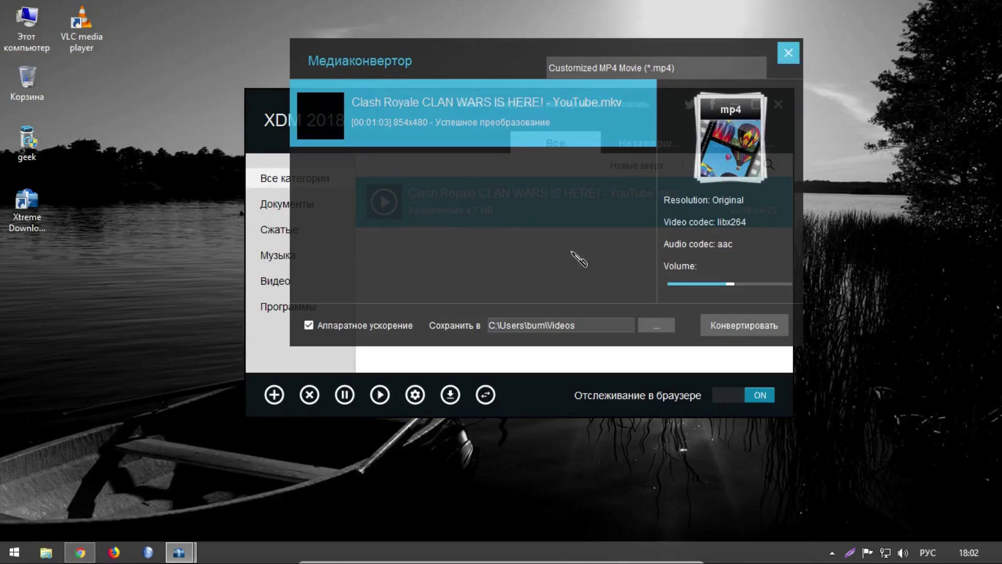
pyautogui.moveTo(490, 55); pyautogui.dragTo(613, 39)
pyautogui.press('Tab')
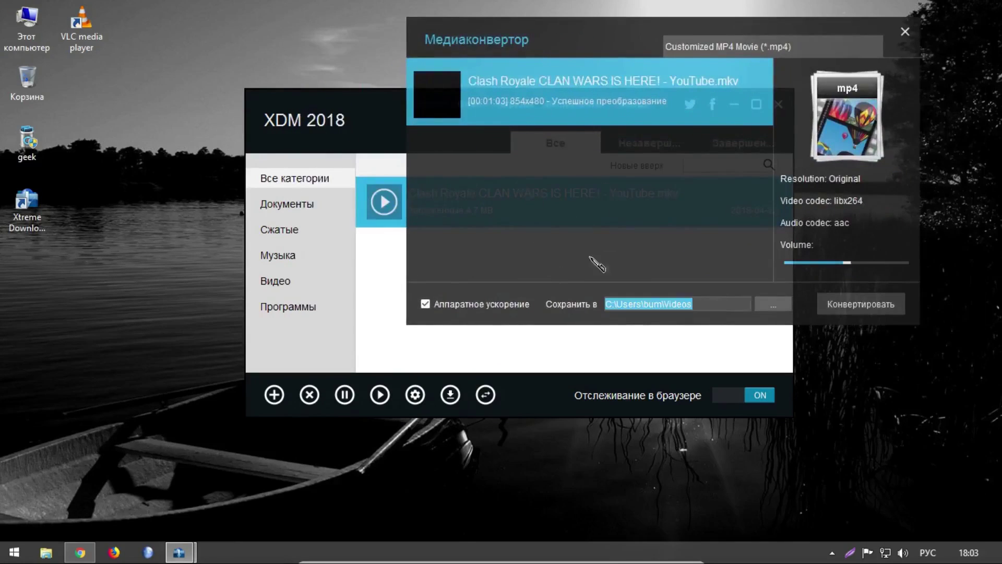
pyautogui.moveTo(707, 304); pyautogui.dragTo(602, 304)
# Open the Видео folder in the user's folder on drive C: and briefly play the converted Clash Royale MP4.
pyautogui.doubleClick(27, 27)
pyautogui.doubleClick(436, 292)
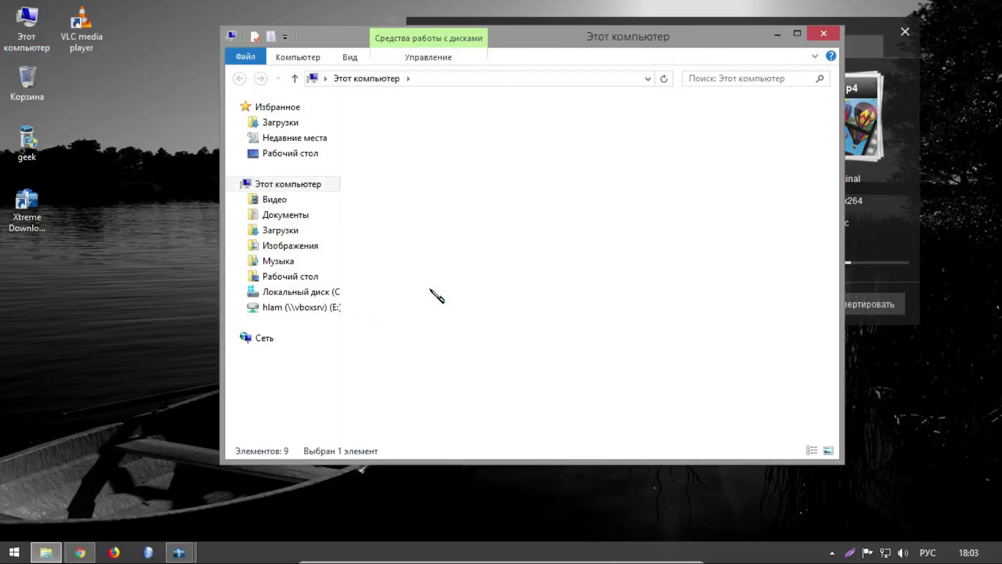
pyautogui.click(391, 232)
pyautogui.doubleClick(388, 233)
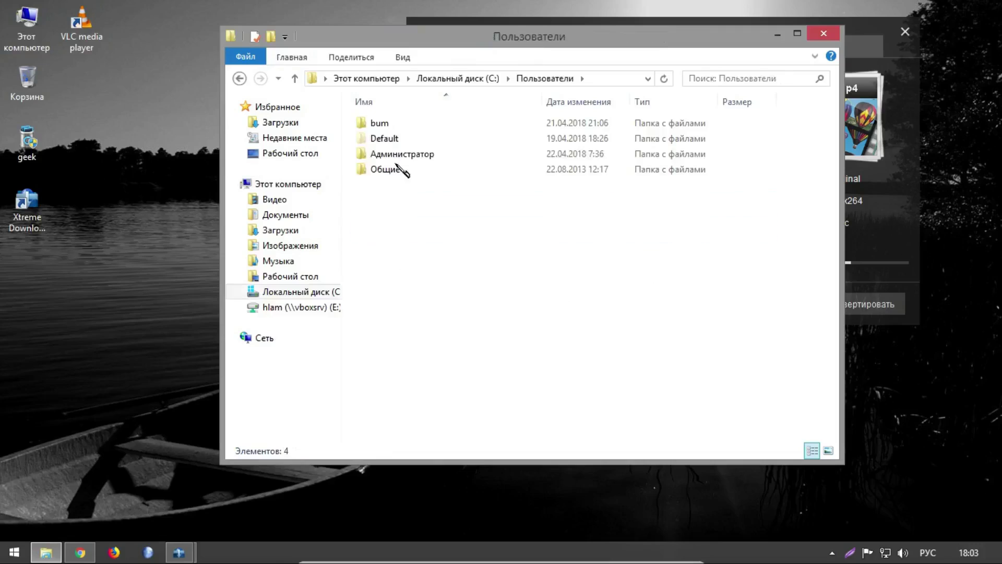
pyautogui.doubleClick(384, 124)
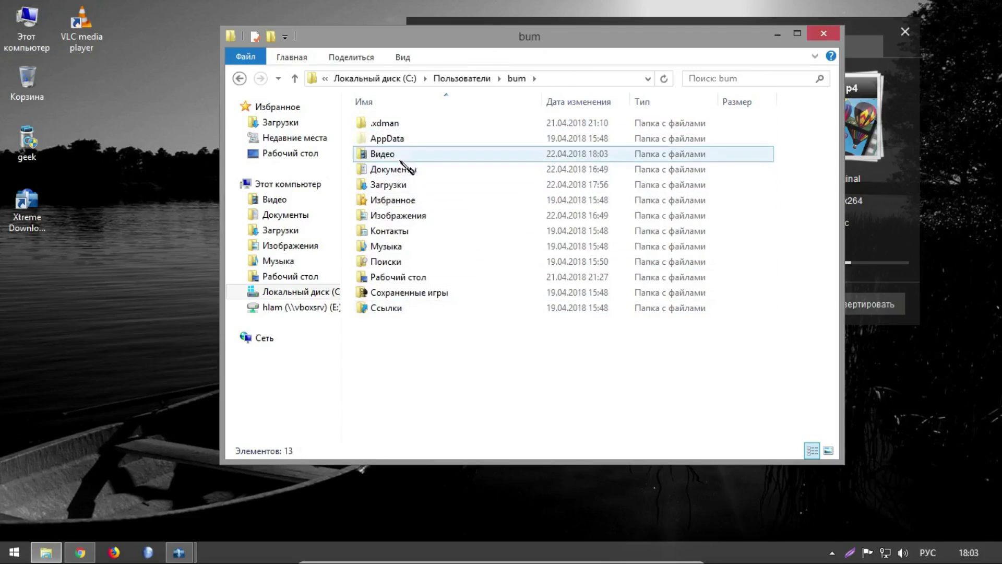
pyautogui.click(400, 155)
pyautogui.doubleClick(400, 156)
pyautogui.doubleClick(400, 157)
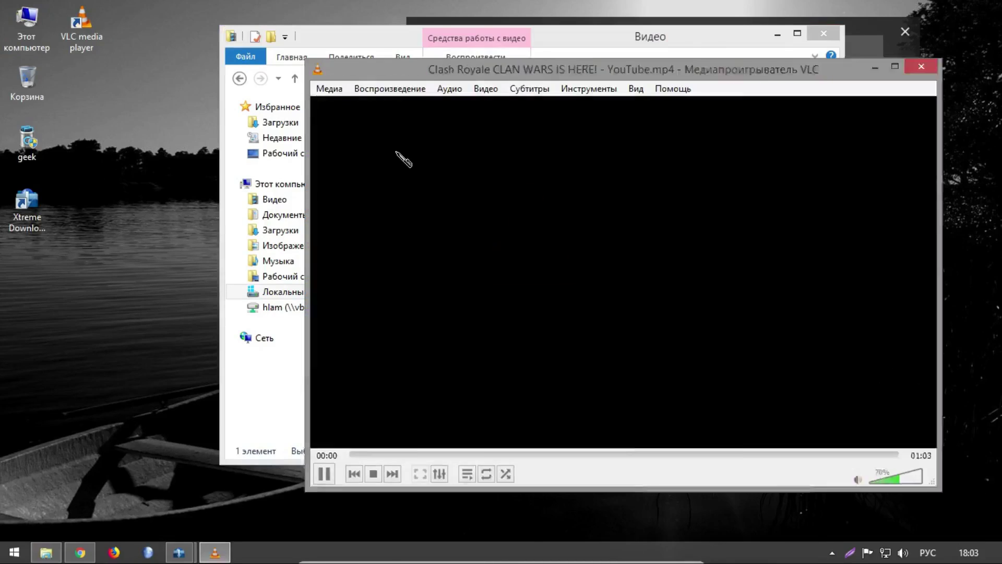
pyautogui.click(391, 278)
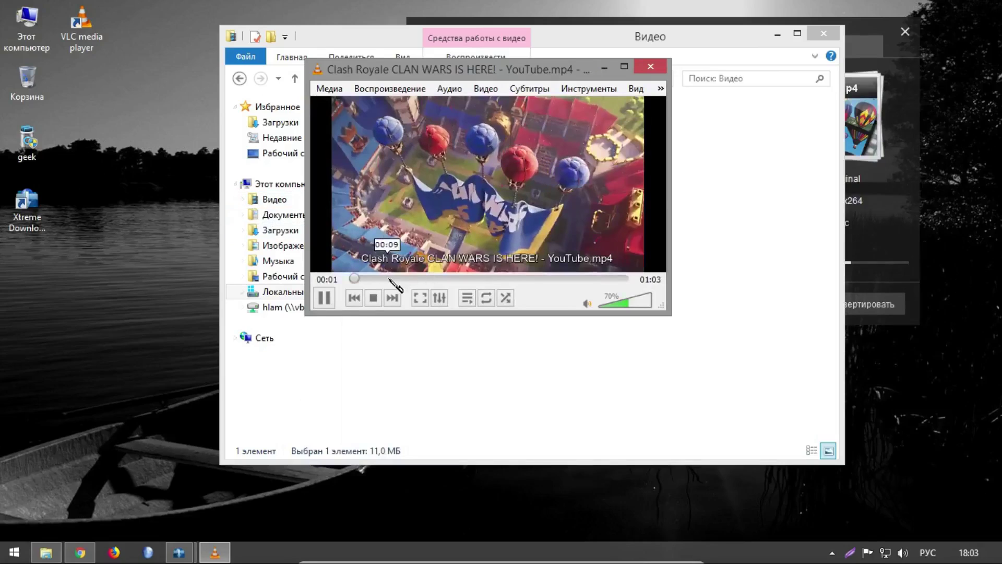
pyautogui.hotkey('ctrl', 'q')
# Check the file type and location in the converted video's properties, and close the folder and the converter.
pyautogui.rightClick(403, 145)
pyautogui.click(455, 394)
pyautogui.moveTo(538, 245); pyautogui.dragTo(567, 245)
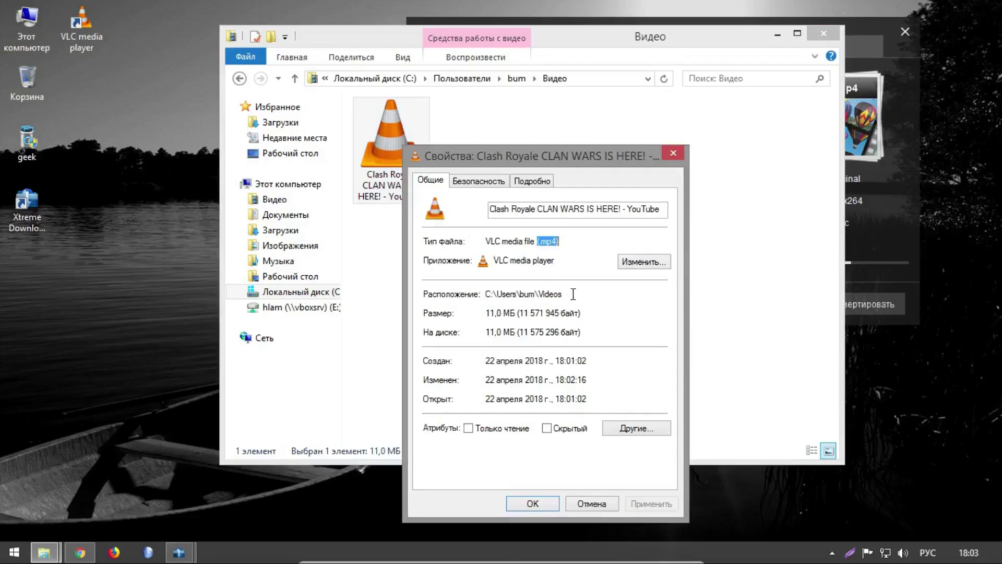
pyautogui.click(672, 155)
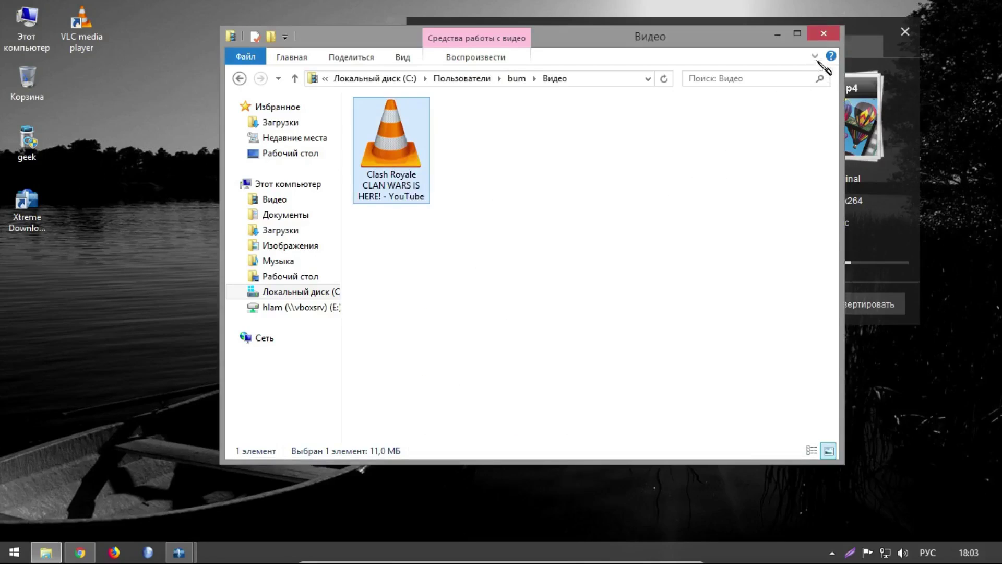
pyautogui.click(823, 33)
pyautogui.click(905, 32)
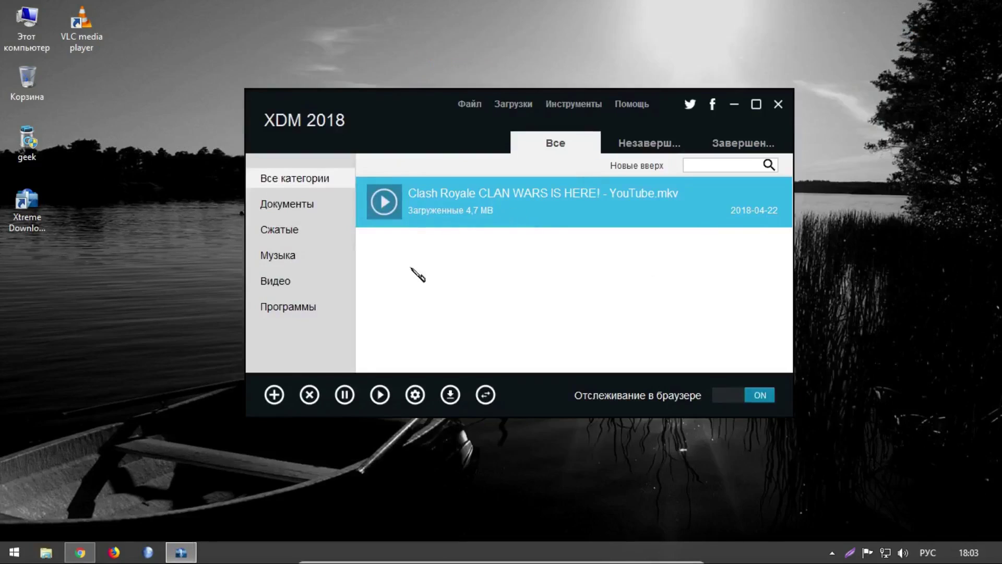
# Remove the Clash Royale entry from the XDM download list without deleting its file from disk, and close the XDM window.
pyautogui.click(309, 395)
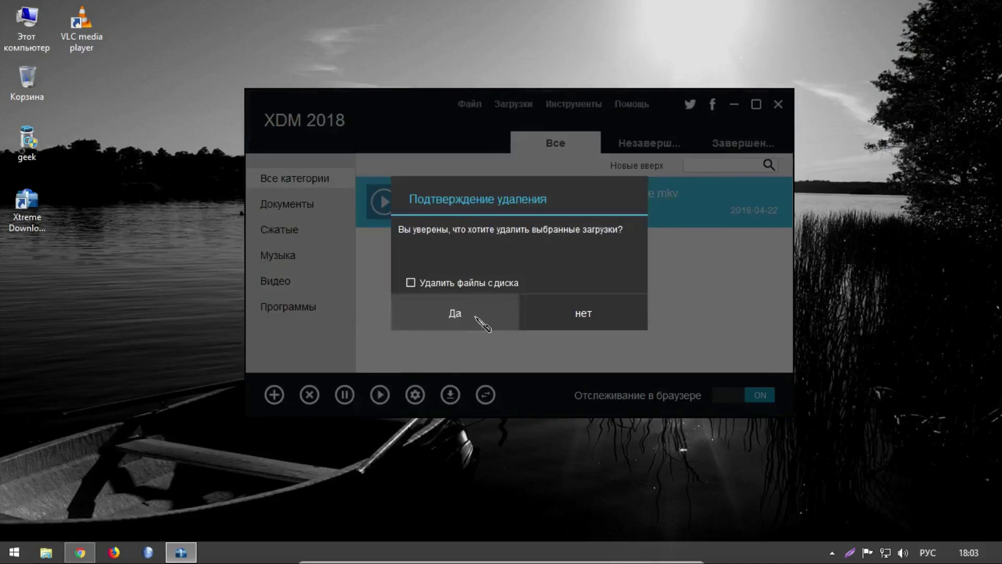
pyautogui.click(455, 313)
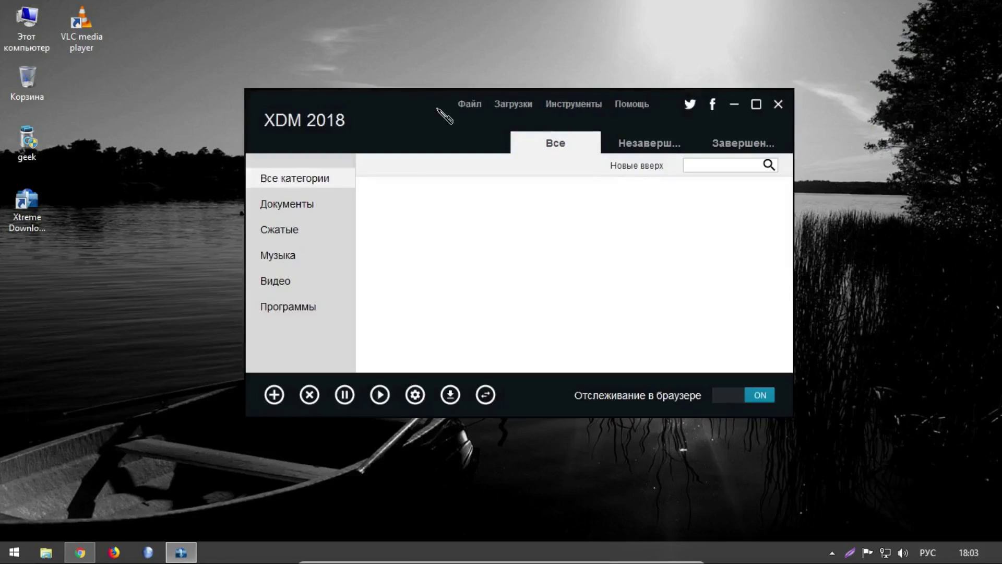
pyautogui.click(779, 104)
# Switch to Chrome, go to yandex.ru and open the film "Любой ценой" from the popular films.
pyautogui.click(79, 551)
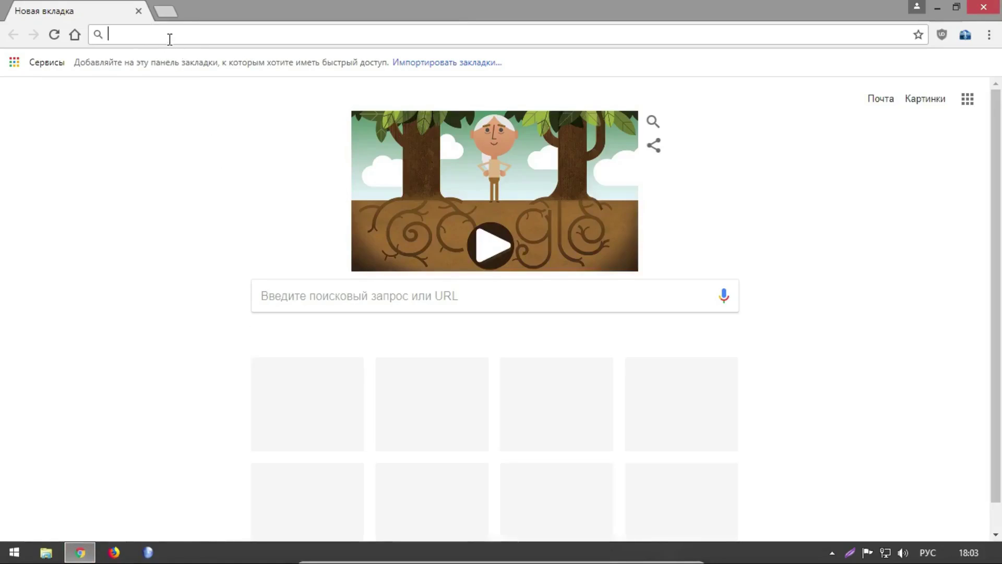
pyautogui.write('нфт')
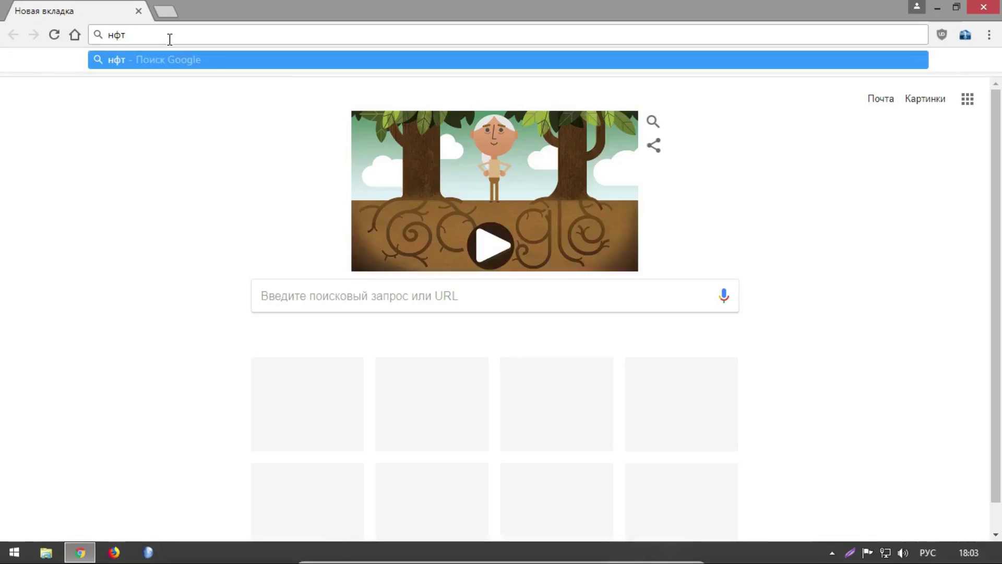
pyautogui.press('Return')
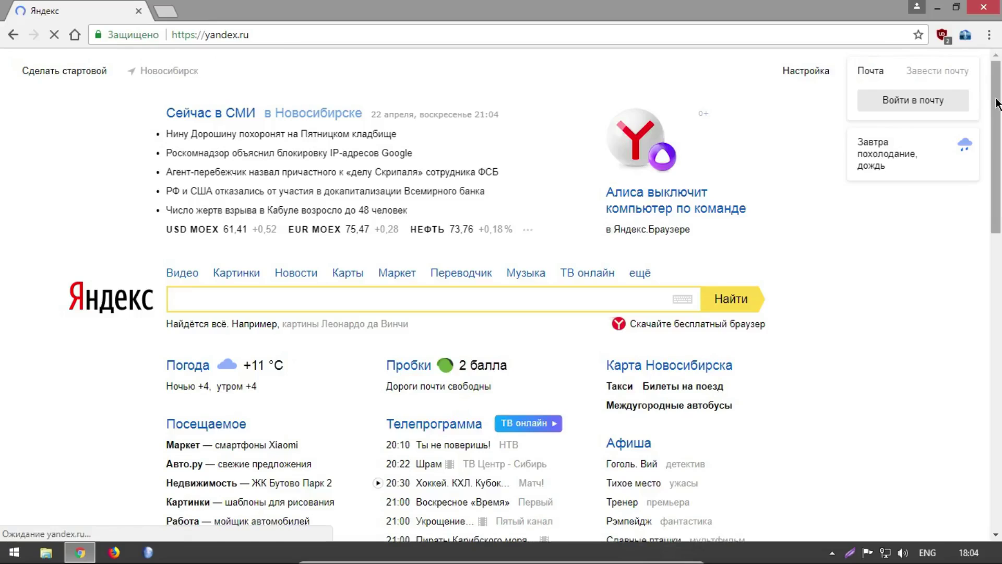
pyautogui.moveTo(997, 125); pyautogui.dragTo(947, 357)
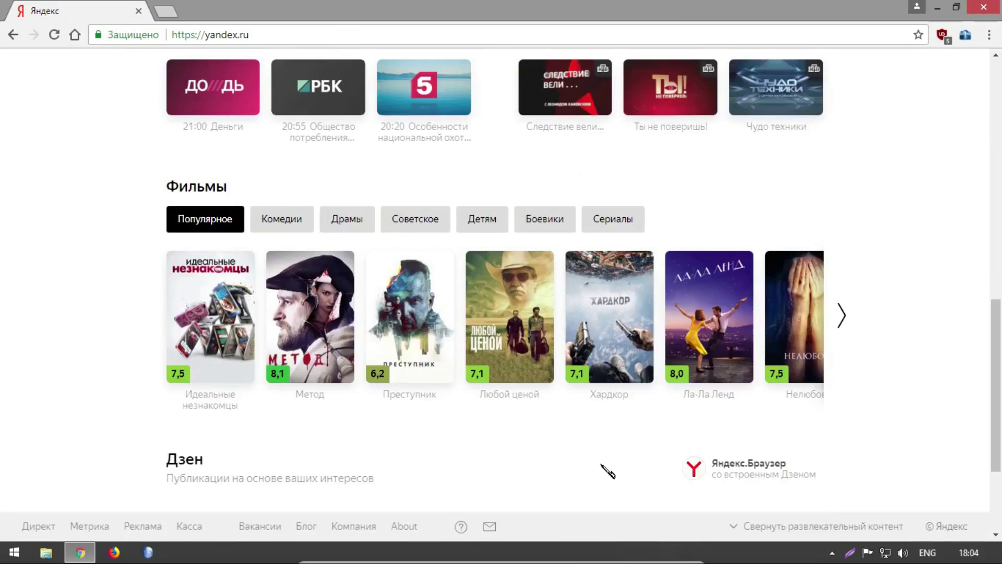
pyautogui.click(489, 314)
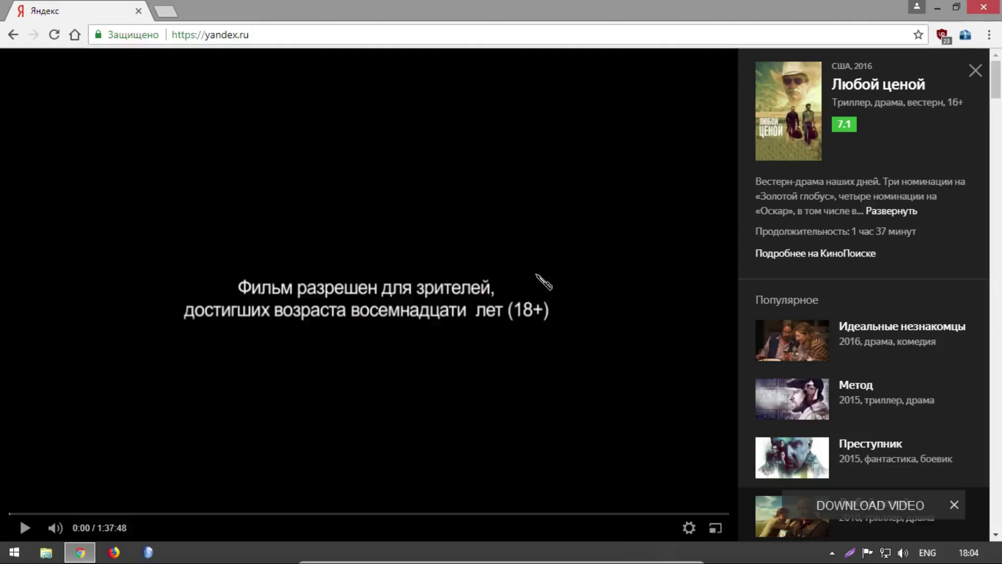
# Pause the film "Любой ценой" and choose its 414k 240p version for download with XDM.
pyautogui.click(856, 505)
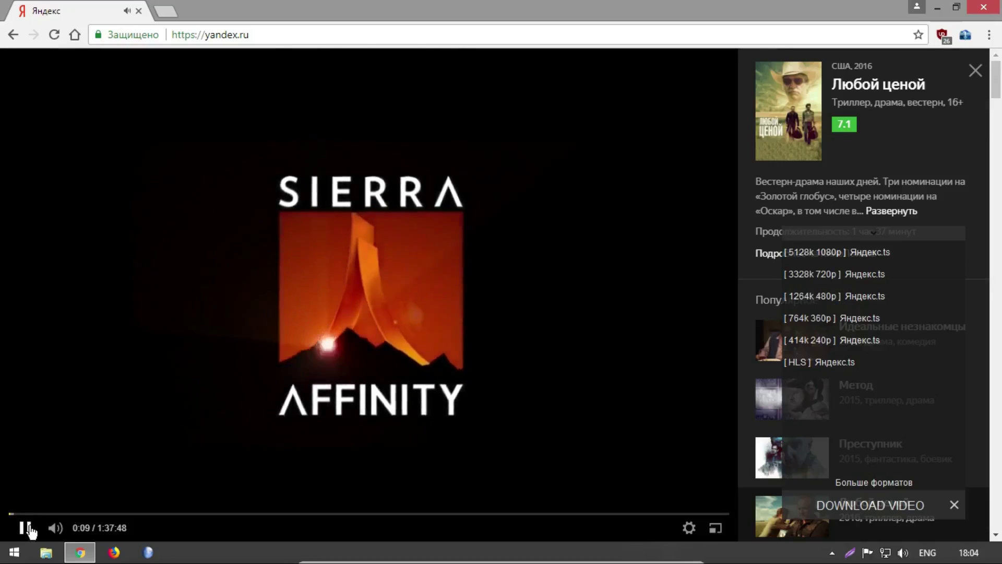
pyautogui.click(26, 527)
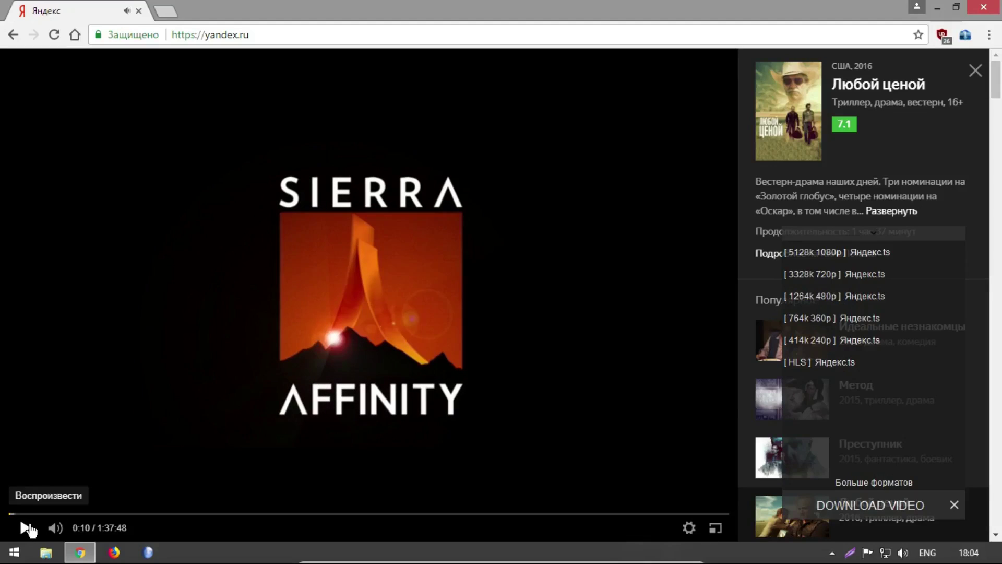
pyautogui.click(888, 506)
pyautogui.click(887, 505)
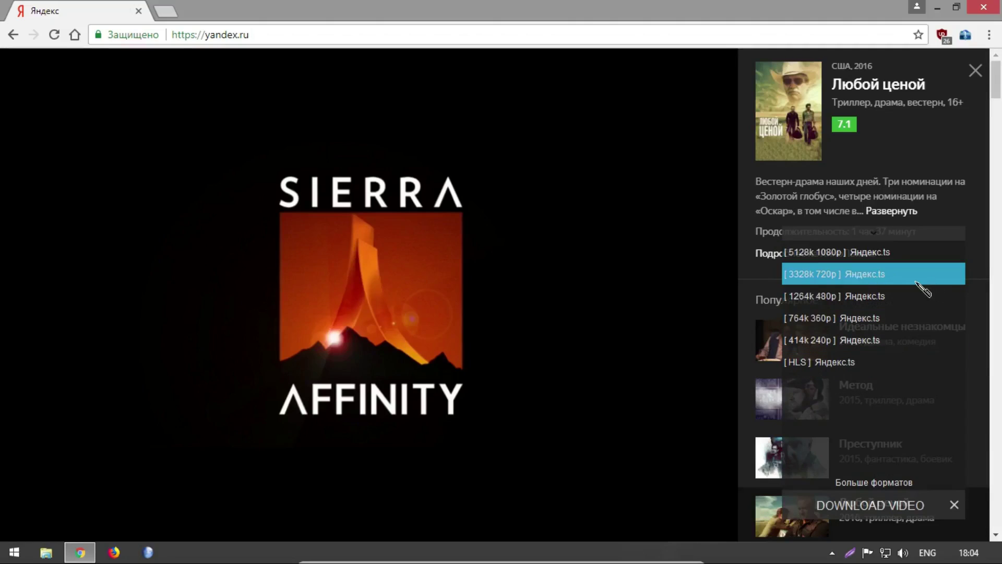
pyautogui.click(825, 340)
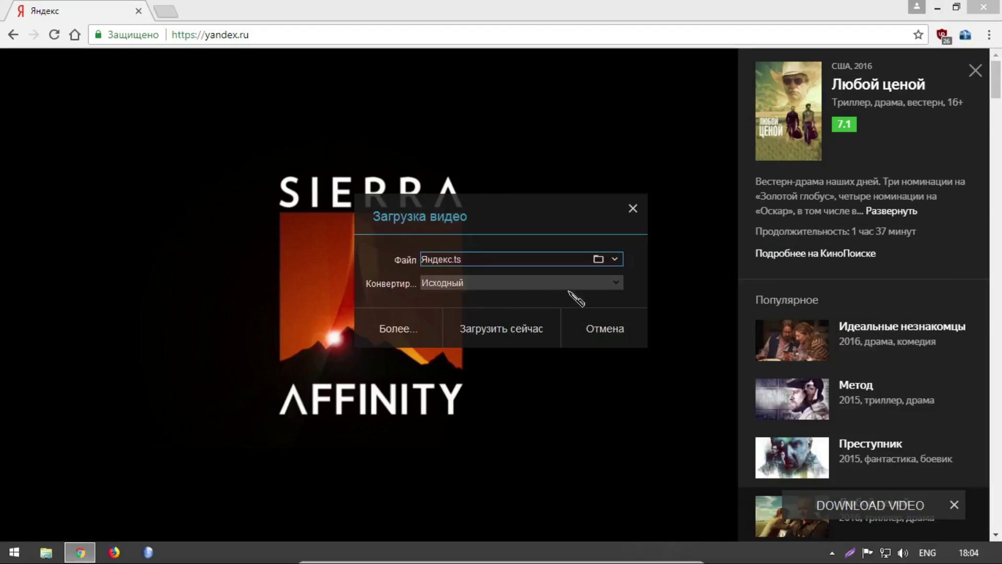
# Download the film converted to MP4 HQ (x264 High profile), and hide its progress window once the download starts.
pyautogui.click(615, 282)
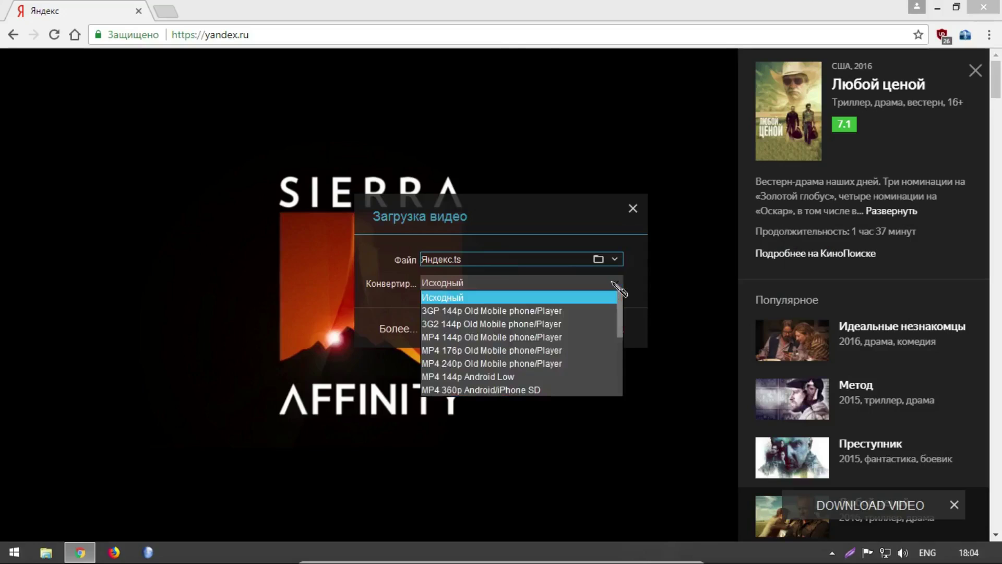
pyautogui.moveTo(621, 305); pyautogui.dragTo(626, 349)
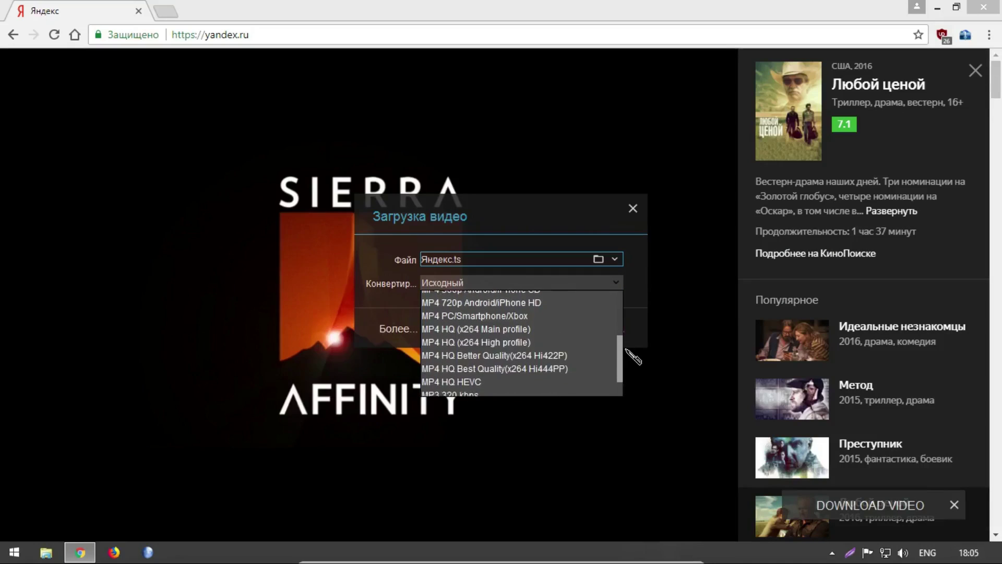
pyautogui.click(473, 346)
pyautogui.click(508, 329)
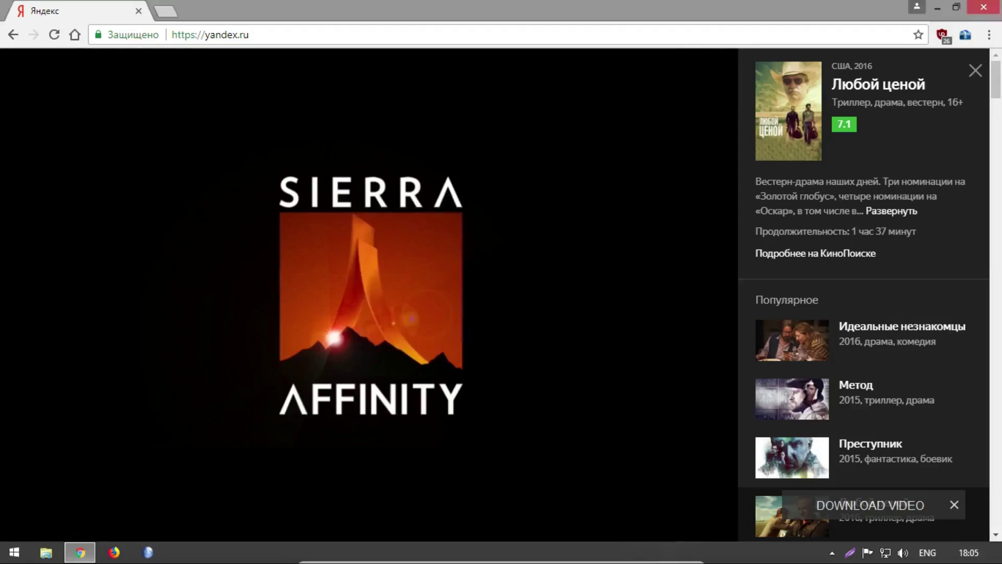
pyautogui.click(409, 345)
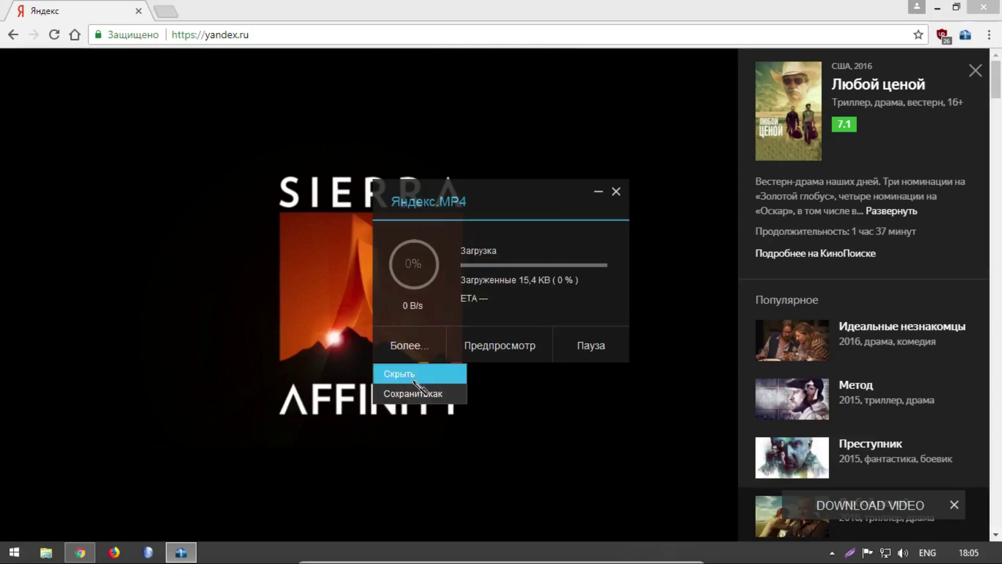
pyautogui.click(412, 372)
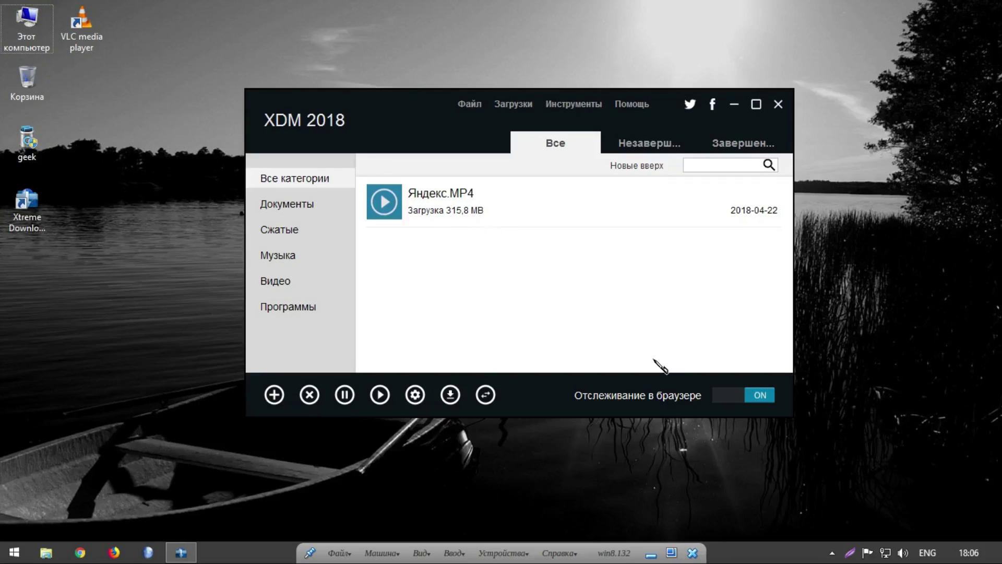
# Examine the supported browsers, add-on links and intercepted file types in XDM's browser monitoring settings, and return to the main settings.
pyautogui.click(638, 334)
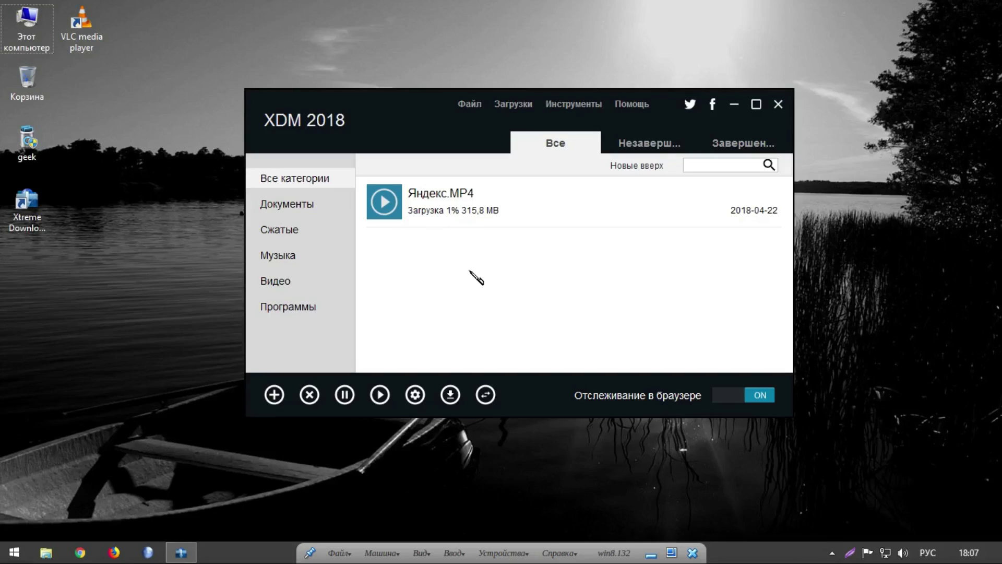
pyautogui.click(415, 395)
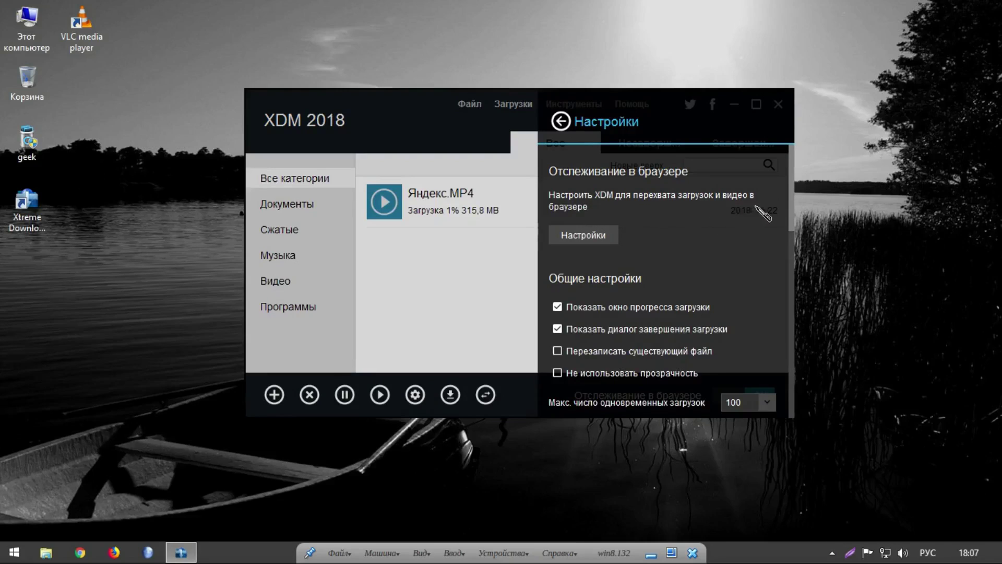
pyautogui.click(585, 239)
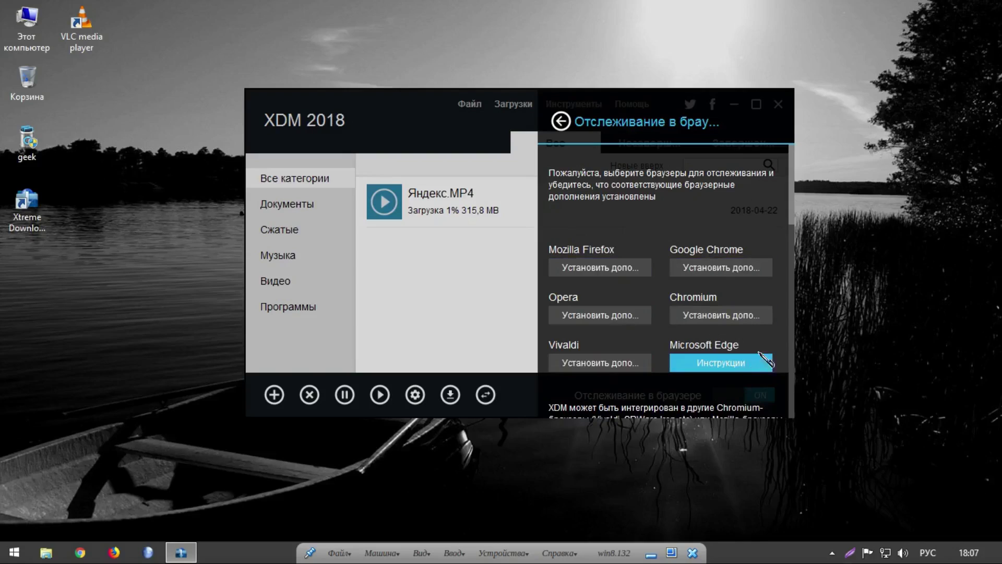
pyautogui.moveTo(799, 214); pyautogui.dragTo(806, 276)
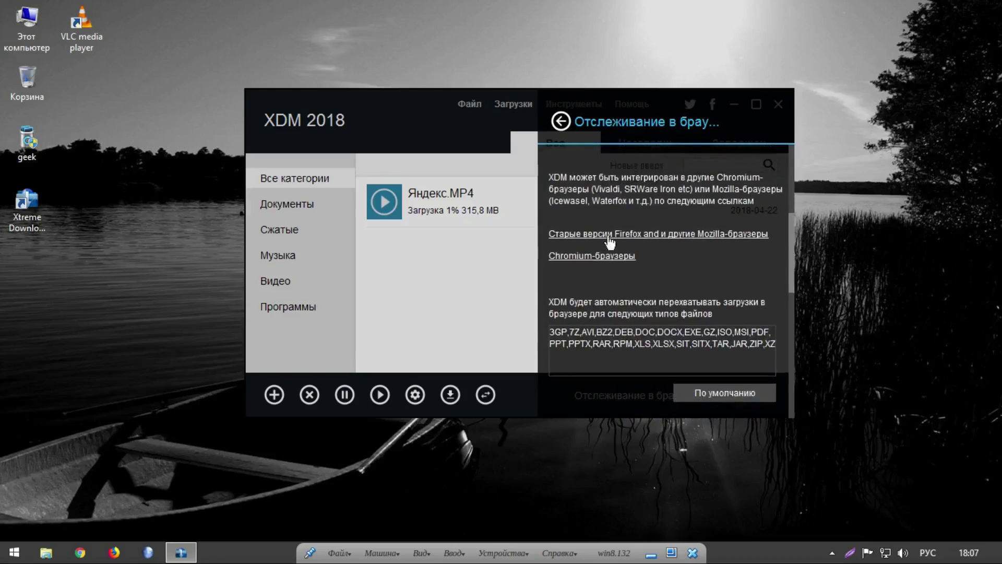
pyautogui.moveTo(800, 265); pyautogui.dragTo(800, 164)
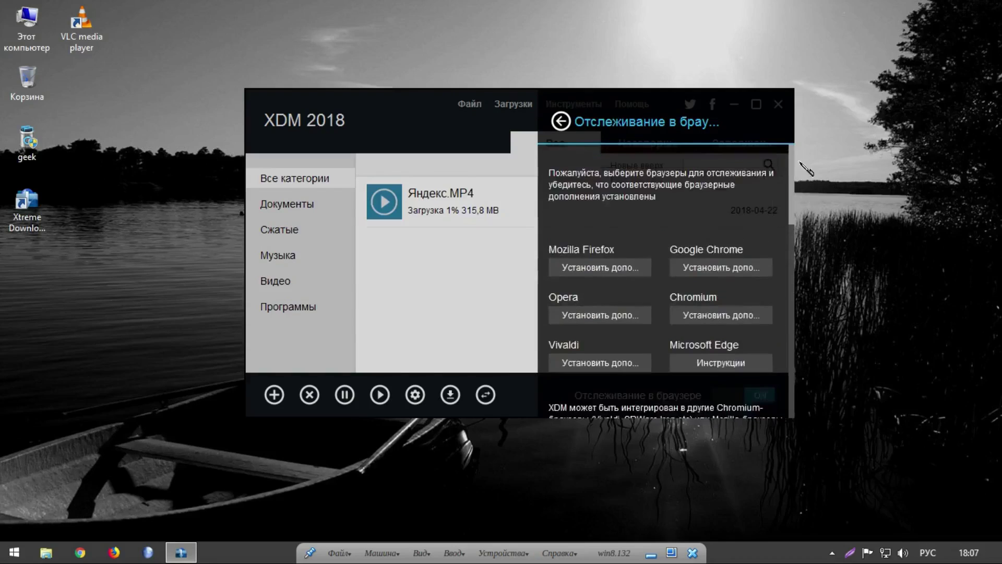
pyautogui.click(561, 124)
# Change XDM's temporary folder to AppData\Local\Temp in the user profile on drive C.
pyautogui.scroll(-3, 684, 287)
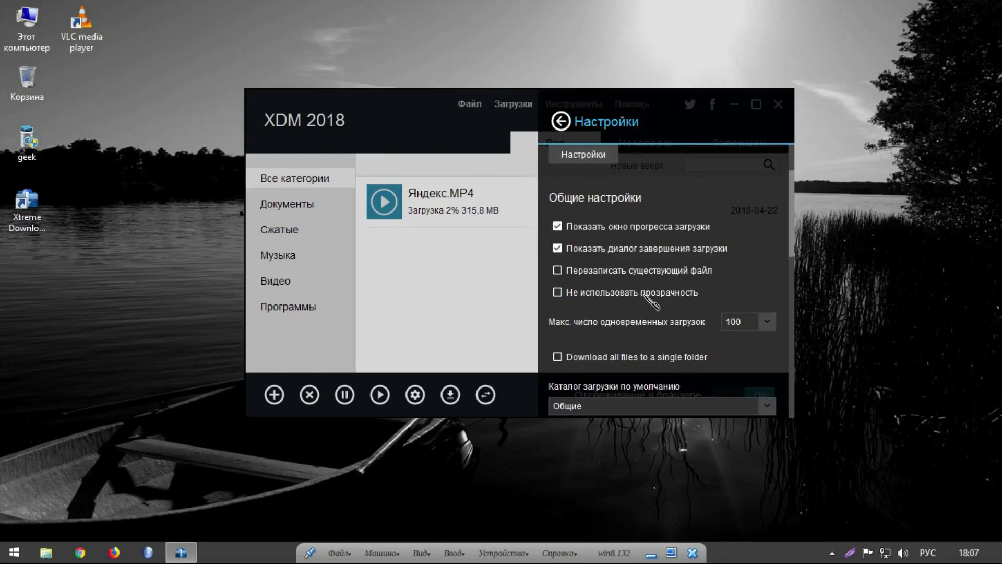
pyautogui.moveTo(798, 246); pyautogui.dragTo(810, 316)
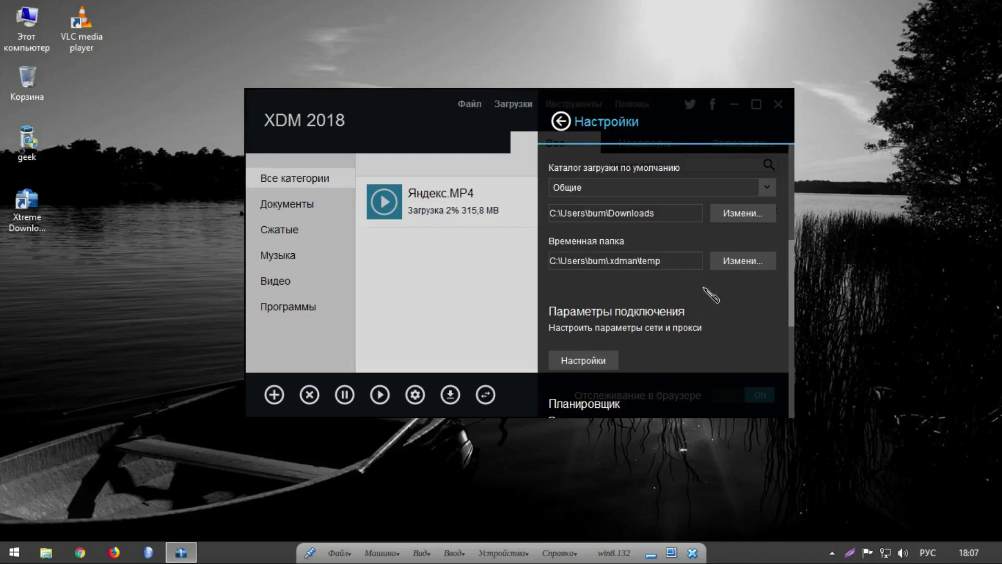
pyautogui.scroll(-1, 793, 269)
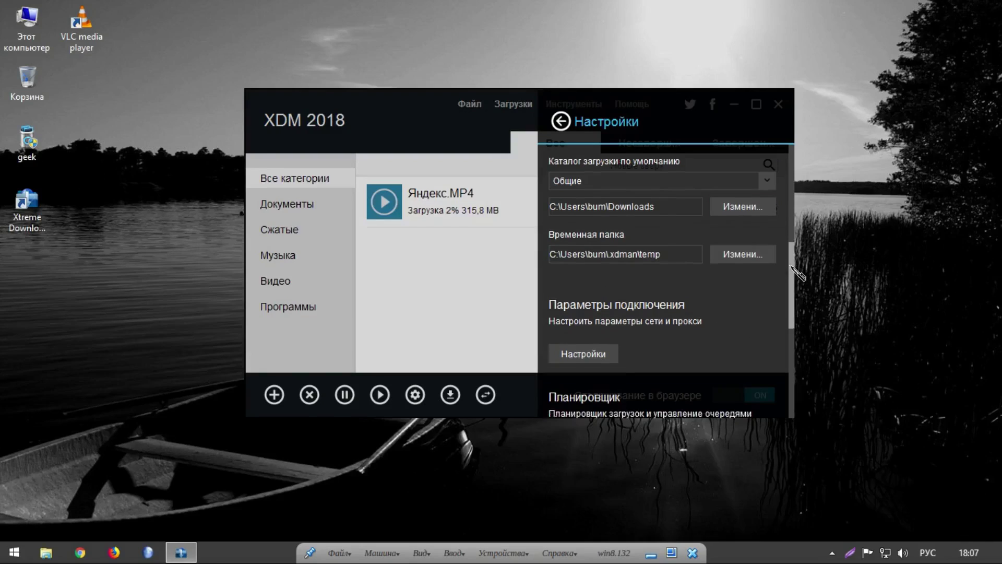
pyautogui.scroll(-1, 791, 267)
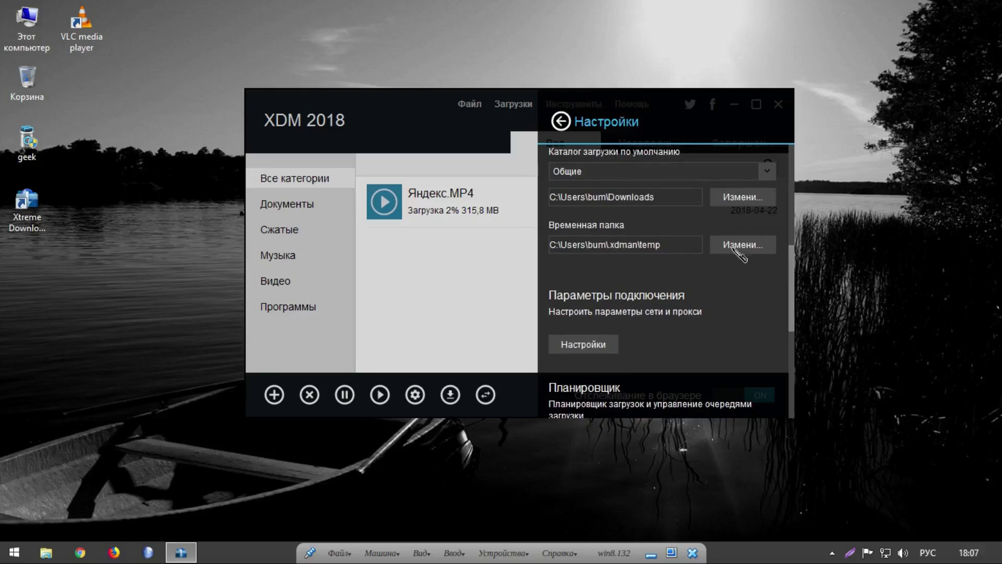
pyautogui.click(755, 251)
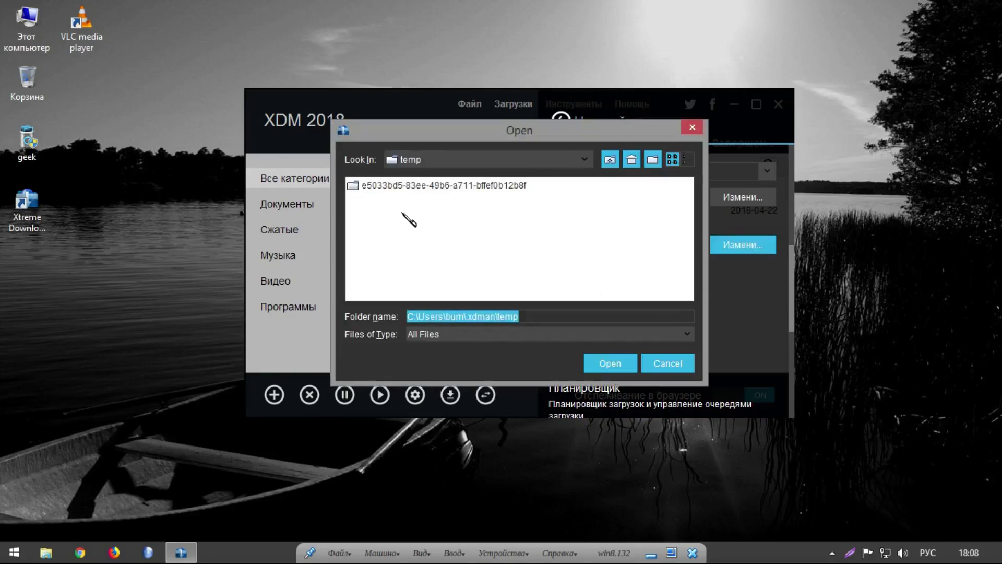
pyautogui.click(634, 164)
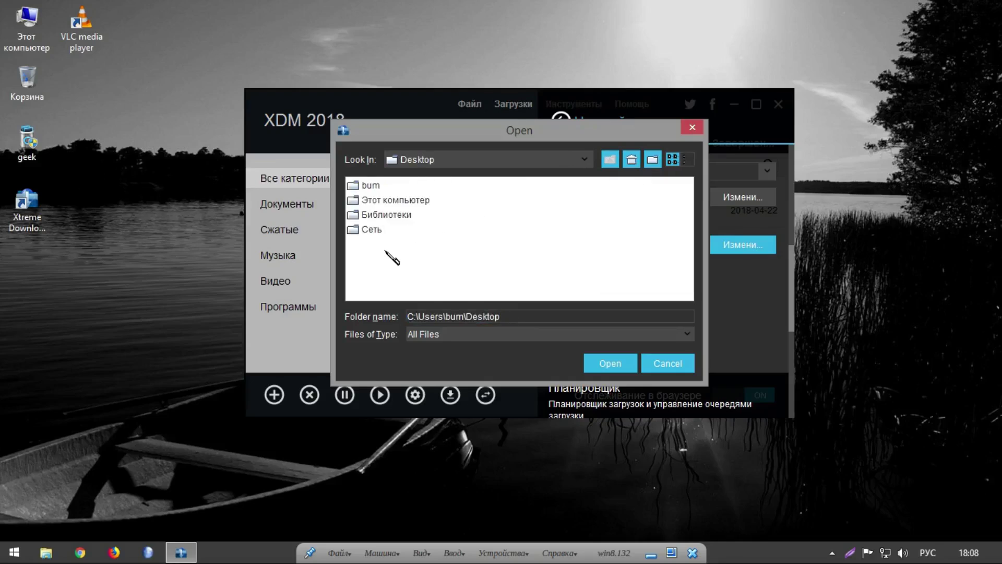
pyautogui.doubleClick(396, 200)
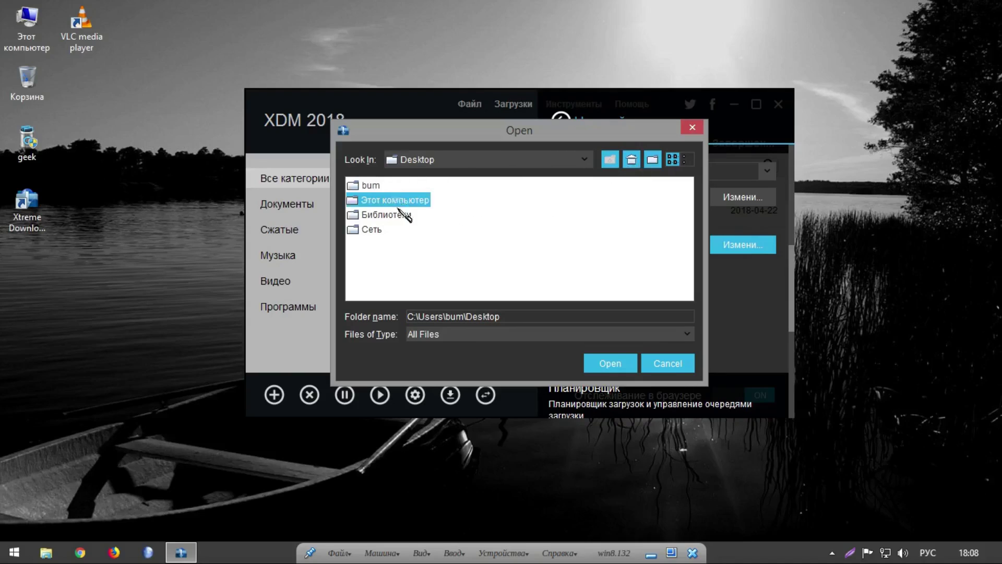
pyautogui.doubleClick(425, 263)
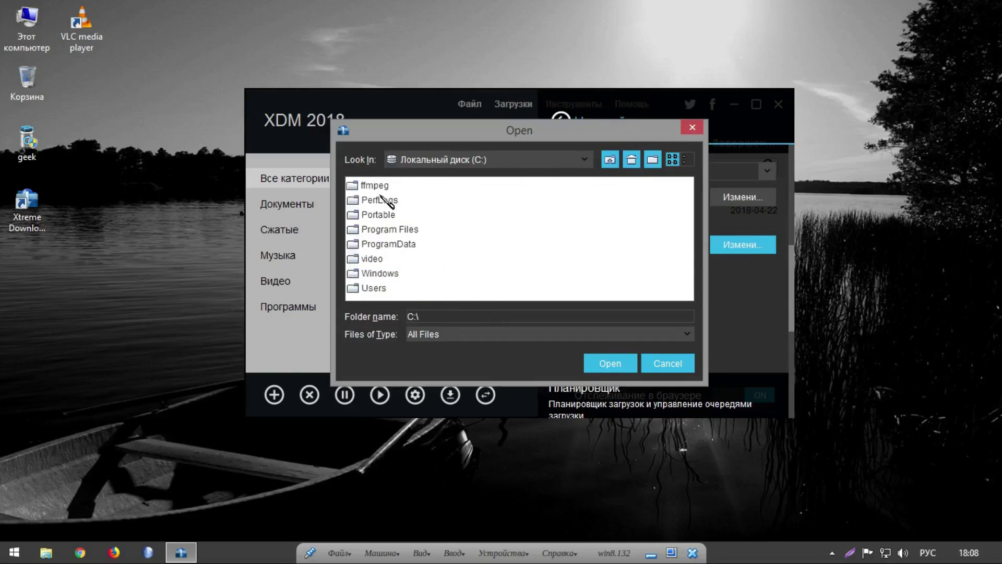
pyautogui.doubleClick(375, 288)
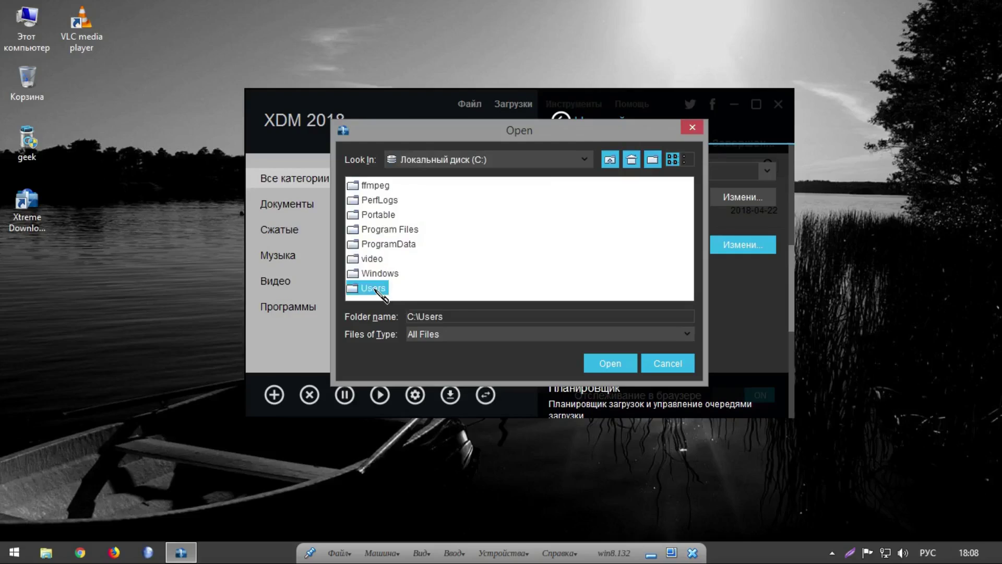
pyautogui.doubleClick(368, 185)
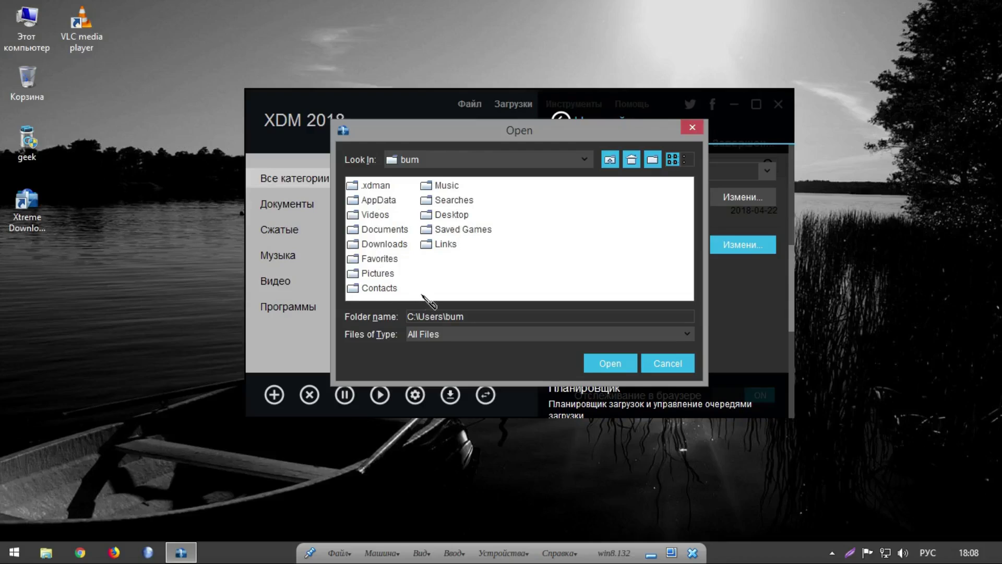
pyautogui.doubleClick(378, 200)
pyautogui.doubleClick(368, 185)
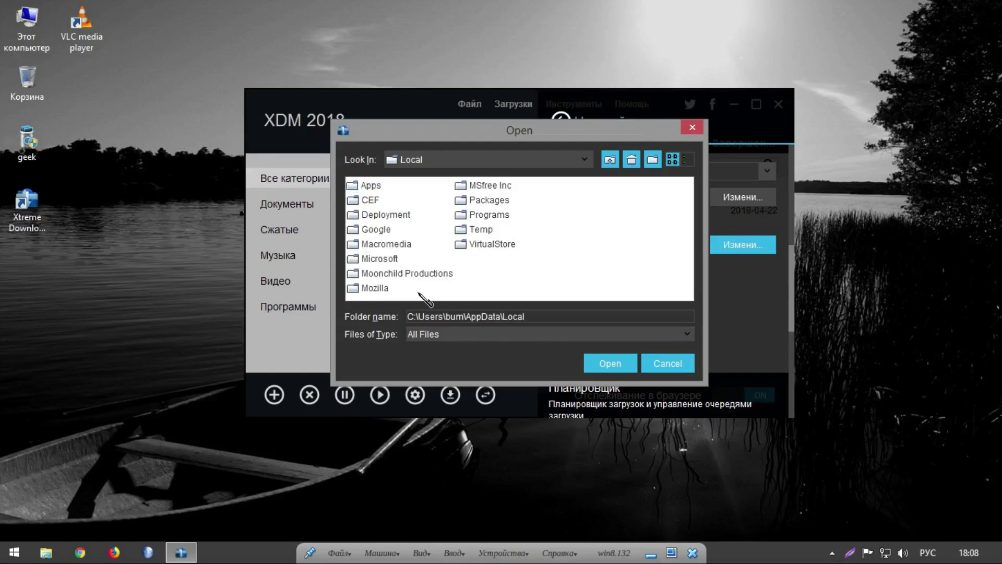
pyautogui.click(481, 230)
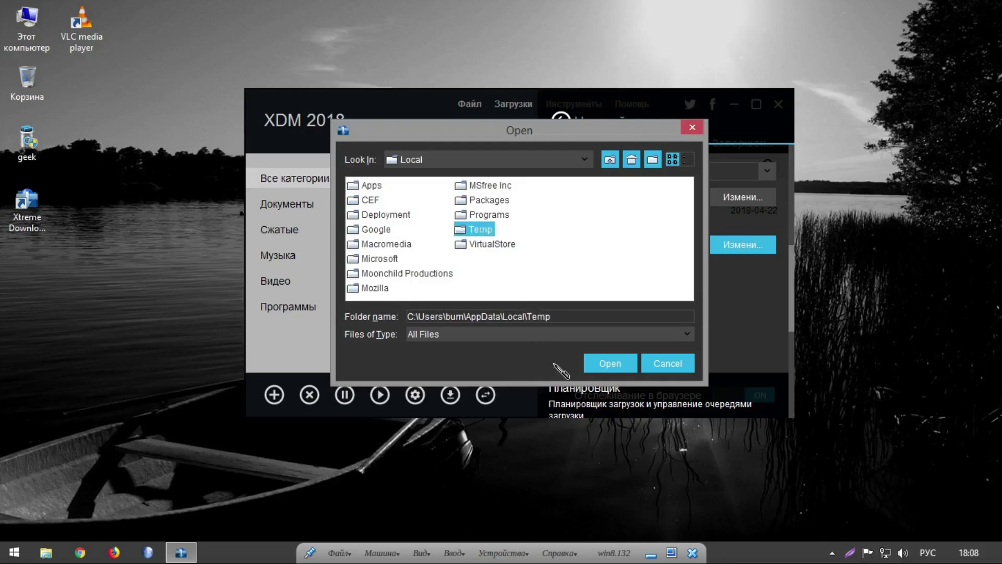
pyautogui.click(621, 365)
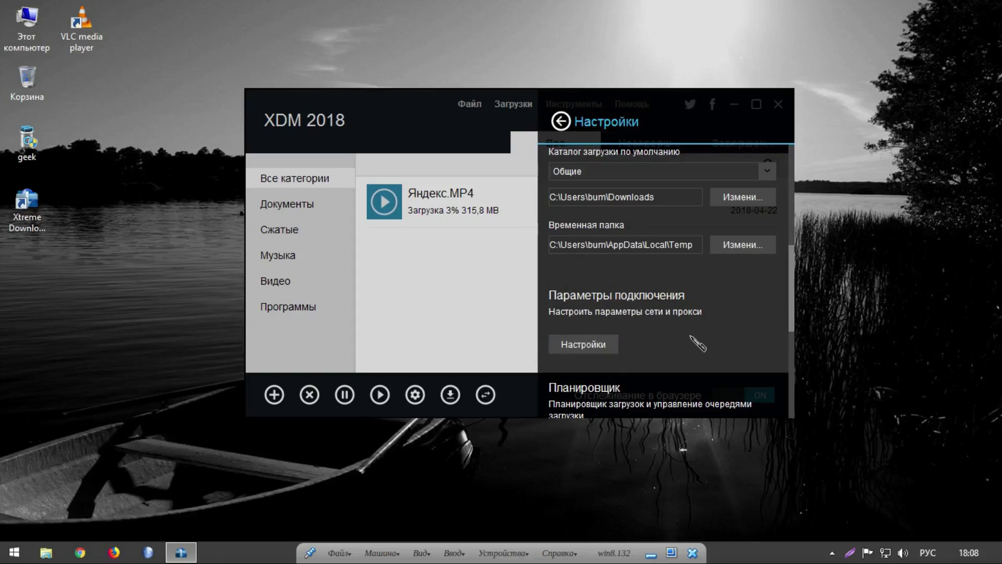
# Turn off "Запустить XDM при загрузке системы" in XDM's additional settings and close the settings.
pyautogui.moveTo(797, 256); pyautogui.dragTo(771, 282)
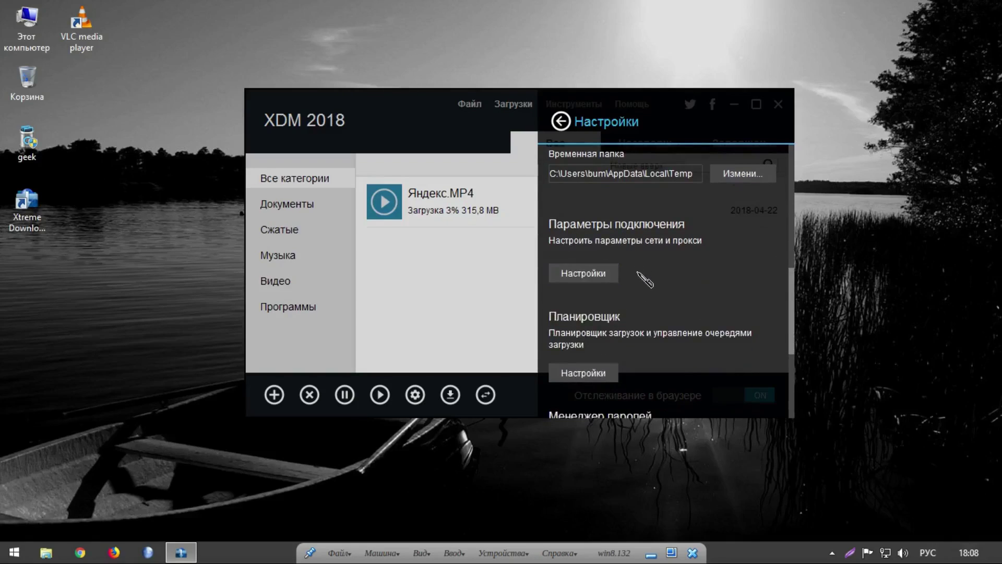
pyautogui.moveTo(791, 289); pyautogui.dragTo(795, 341)
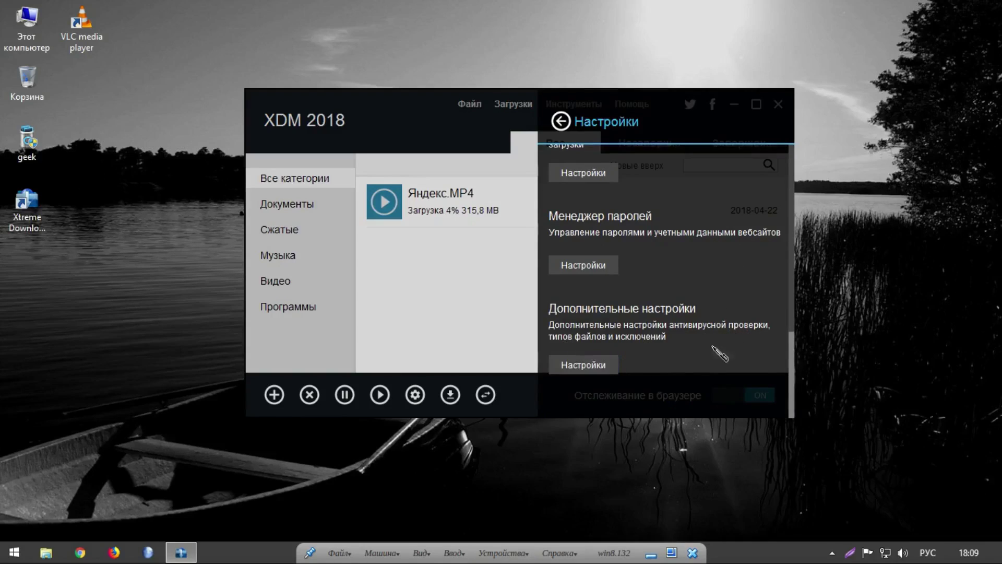
pyautogui.click(588, 367)
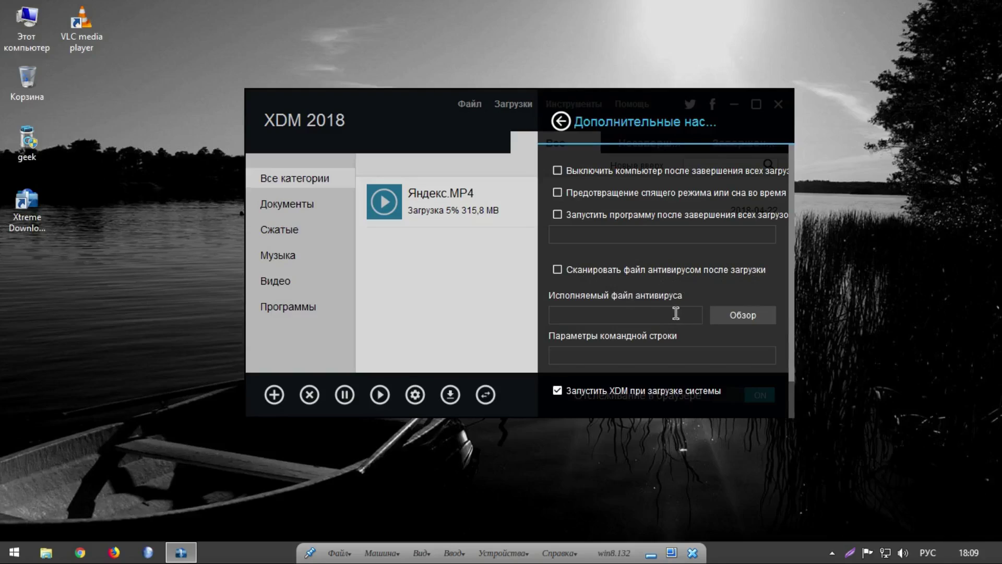
pyautogui.scroll(-1, 626, 334)
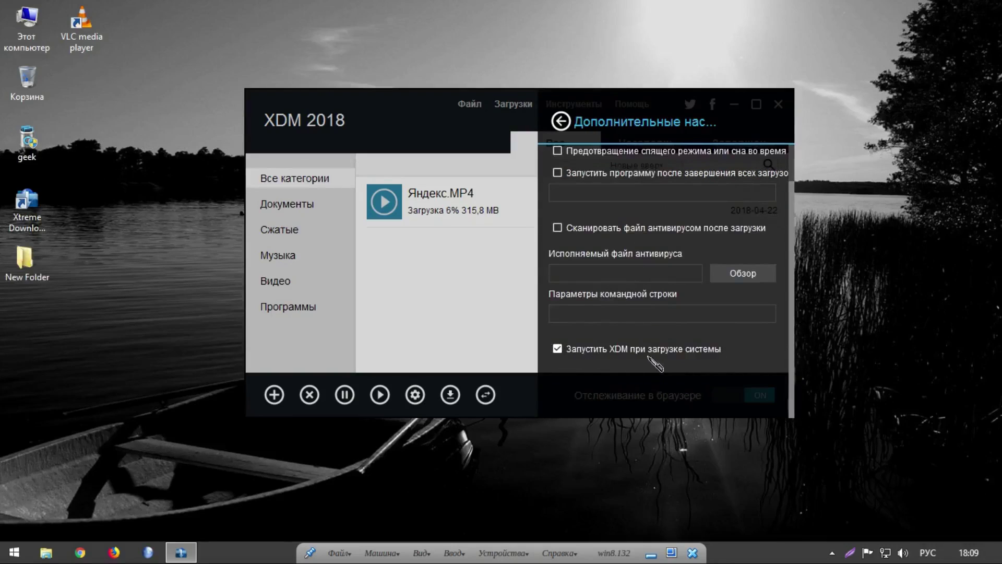
pyautogui.click(557, 349)
pyautogui.click(562, 122)
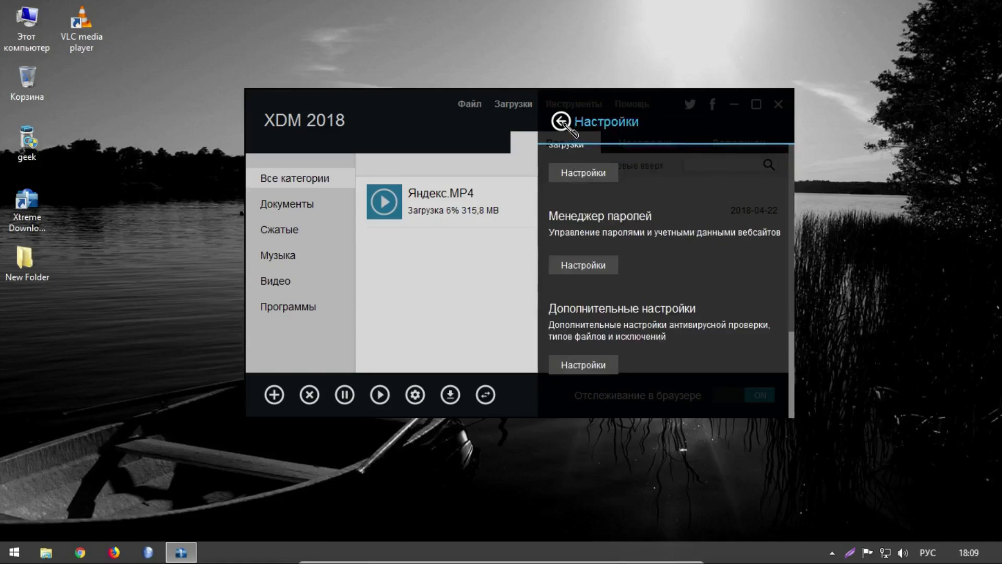
pyautogui.click(561, 123)
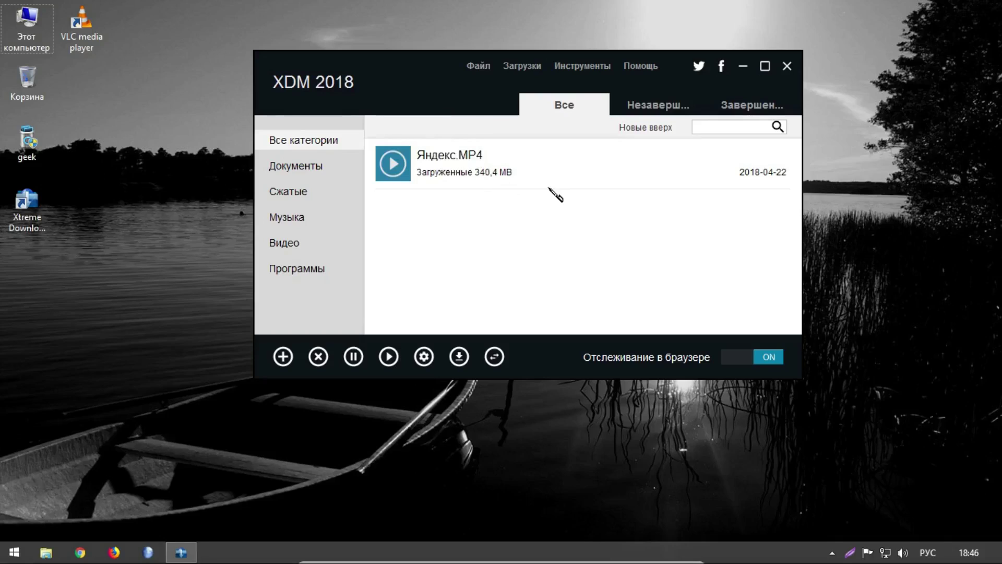
# Open the folder containing the finished download Яндекс.MP4 and play the file in VLC.
pyautogui.rightClick(528, 168)
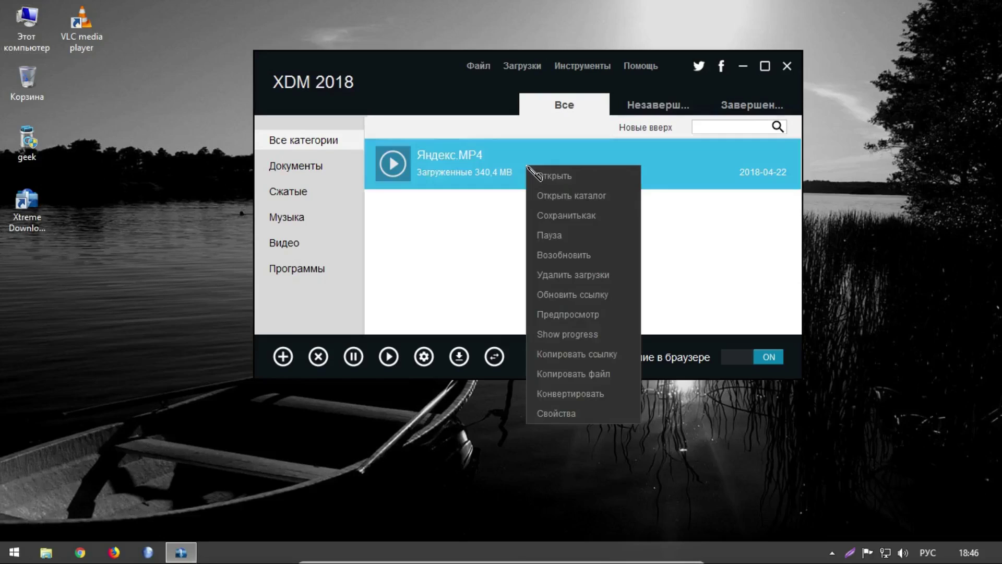
pyautogui.click(580, 197)
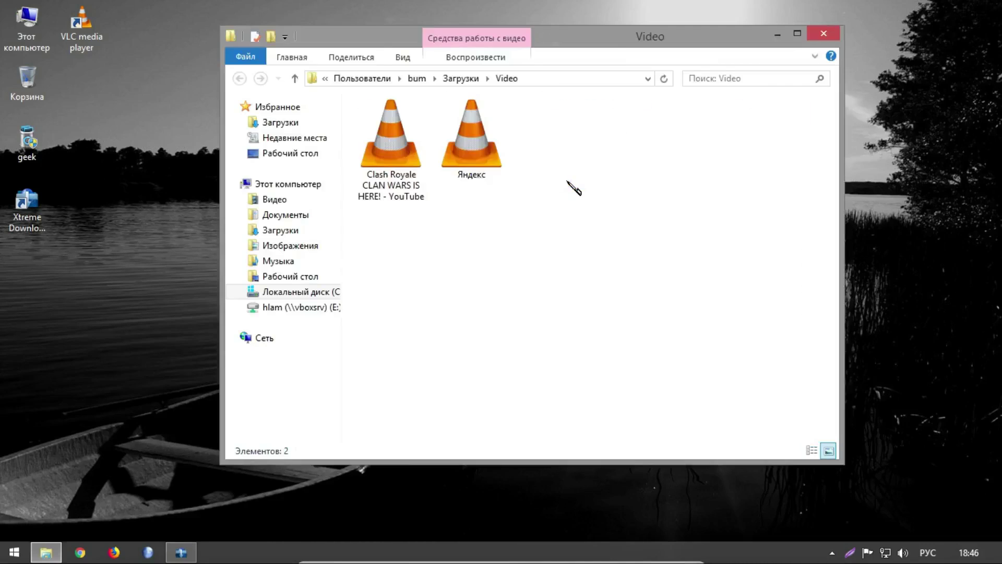
pyautogui.click(474, 178)
pyautogui.doubleClick(471, 165)
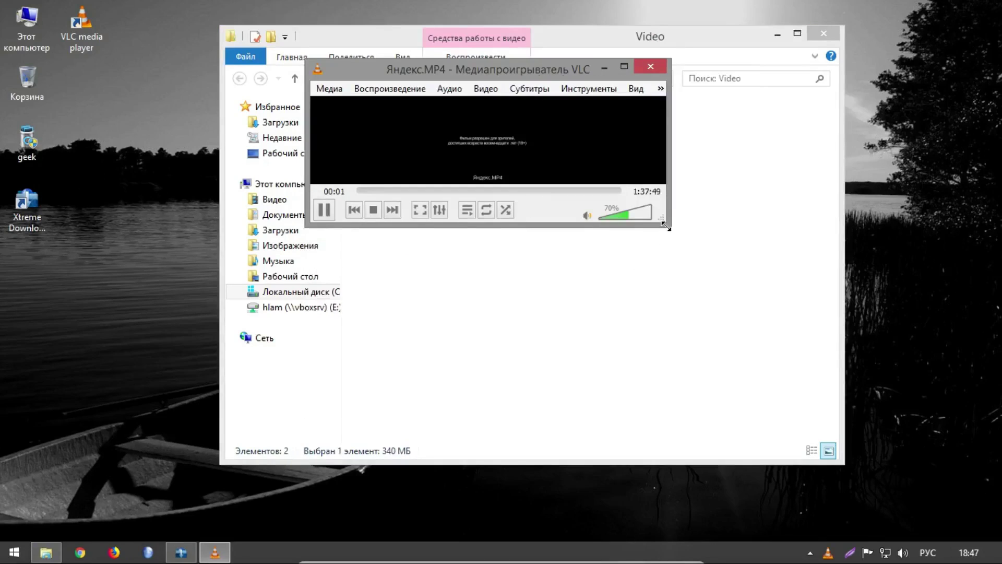
# Enlarge the VLC window and skip through the film to about 11 and 26 minutes to check playback.
pyautogui.moveTo(664, 224); pyautogui.dragTo(823, 404)
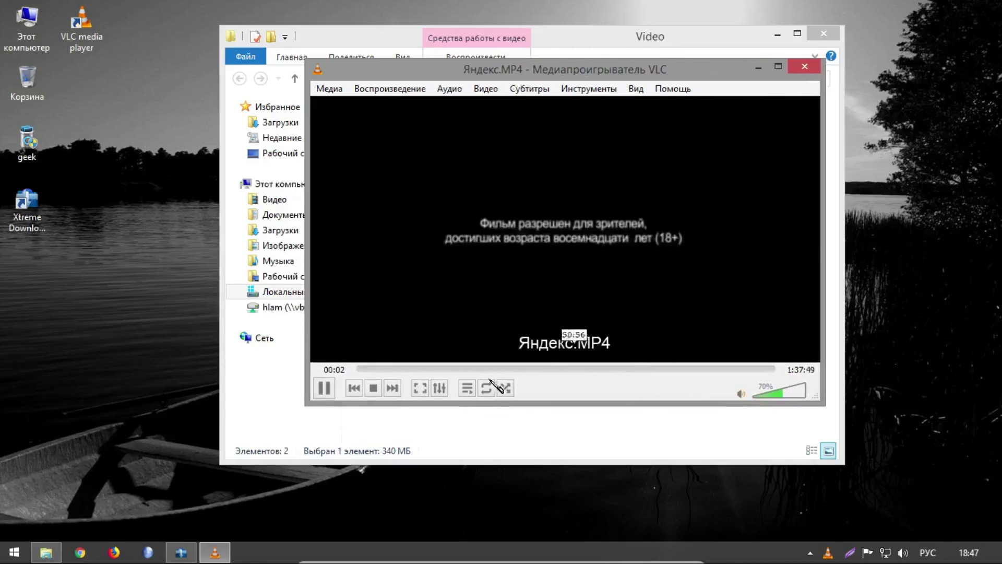
pyautogui.click(404, 369)
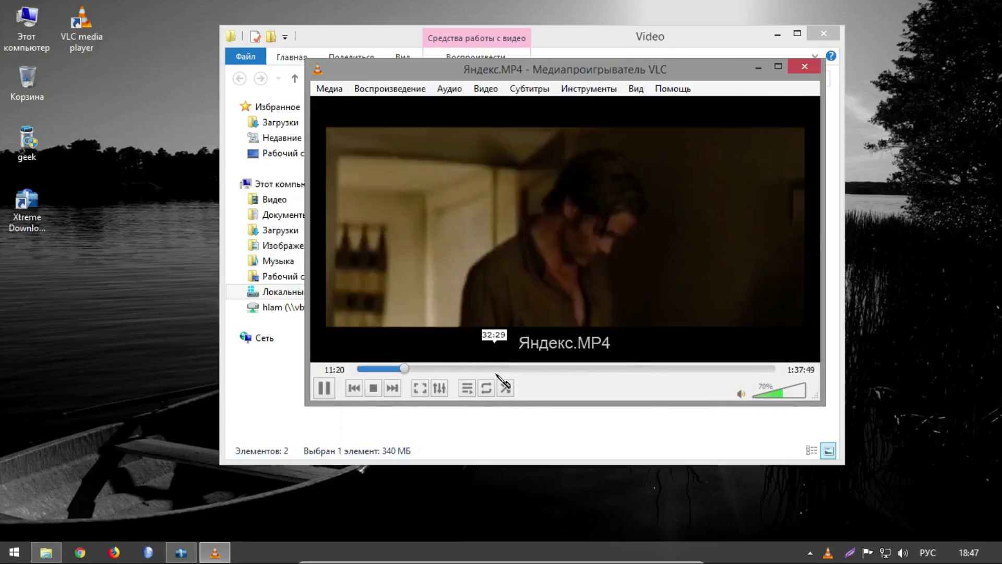
pyautogui.click(468, 368)
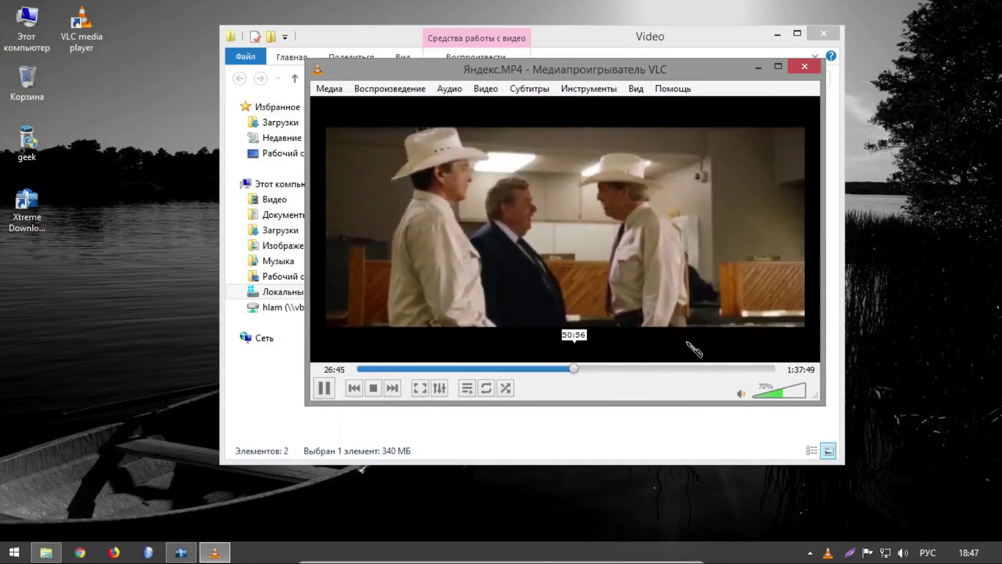
# Skip the film to about 51 minutes to check playback, and close VLC and the Video folder window.
pyautogui.click(574, 368)
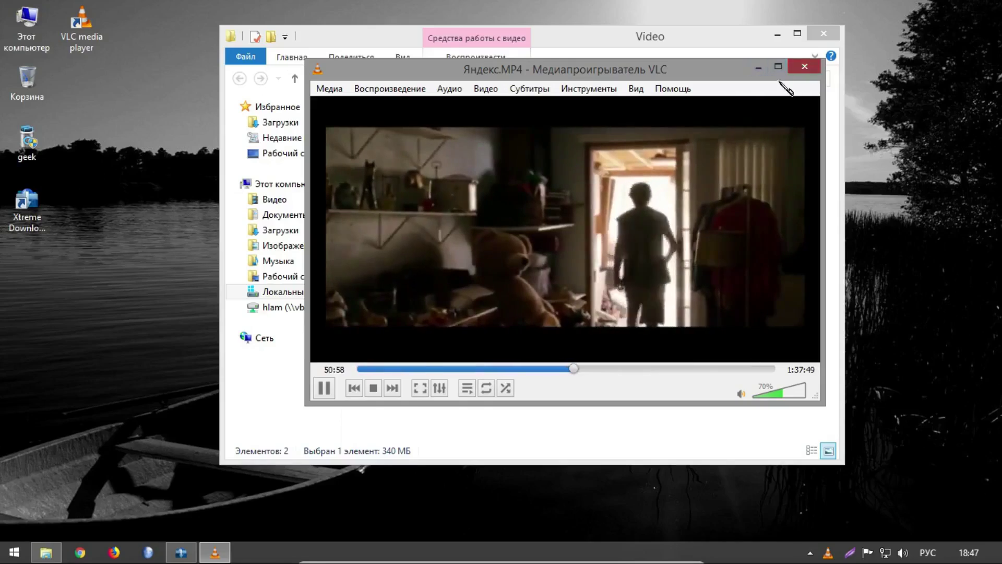
pyautogui.click(804, 66)
pyautogui.click(595, 234)
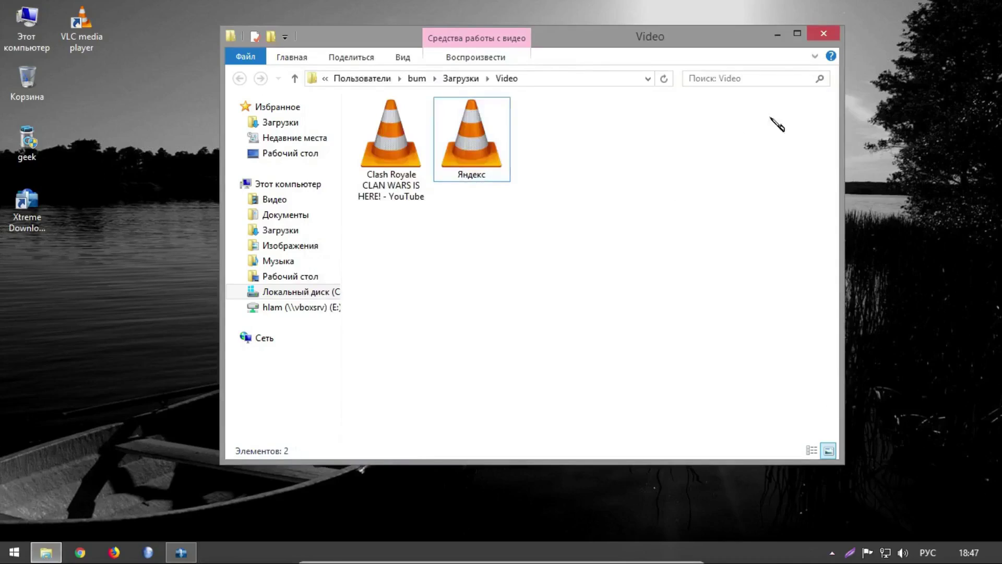
pyautogui.click(824, 34)
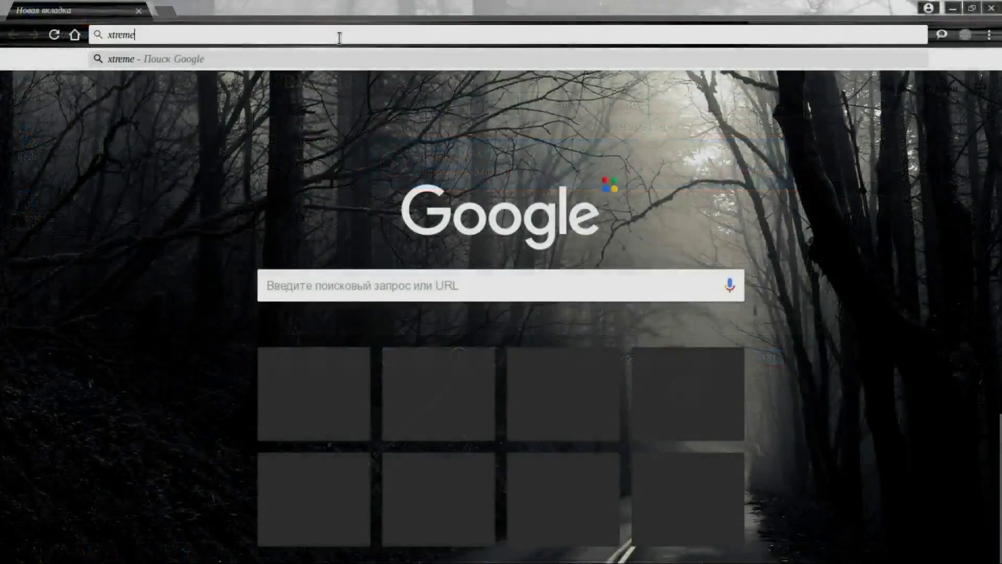
# Search Google for "xtreme download" in Chrome and open the Xtreme Download Manager site at xdman.sourceforge.net.
pyautogui.write('download')
pyautogui.press('Return')
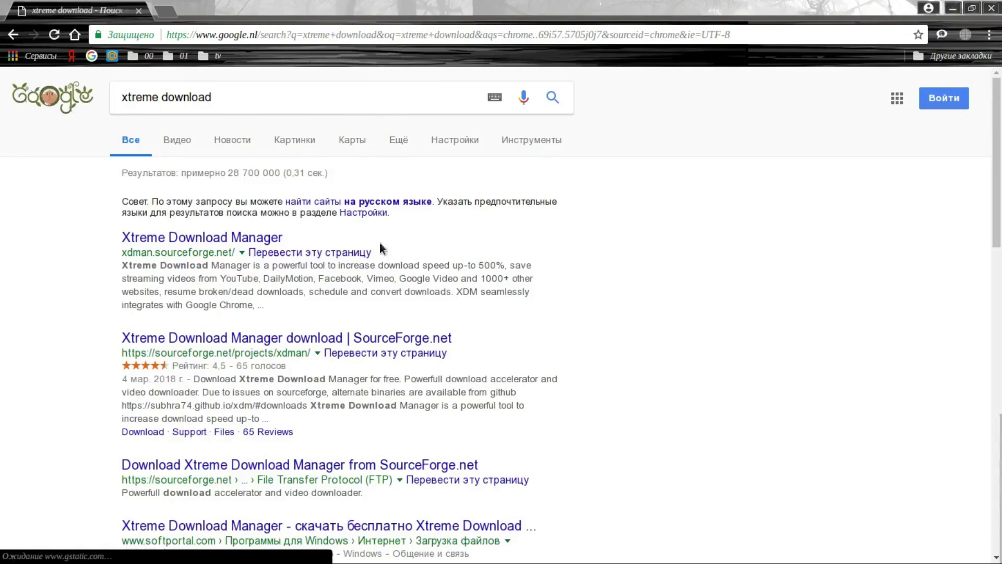
pyautogui.click(187, 241)
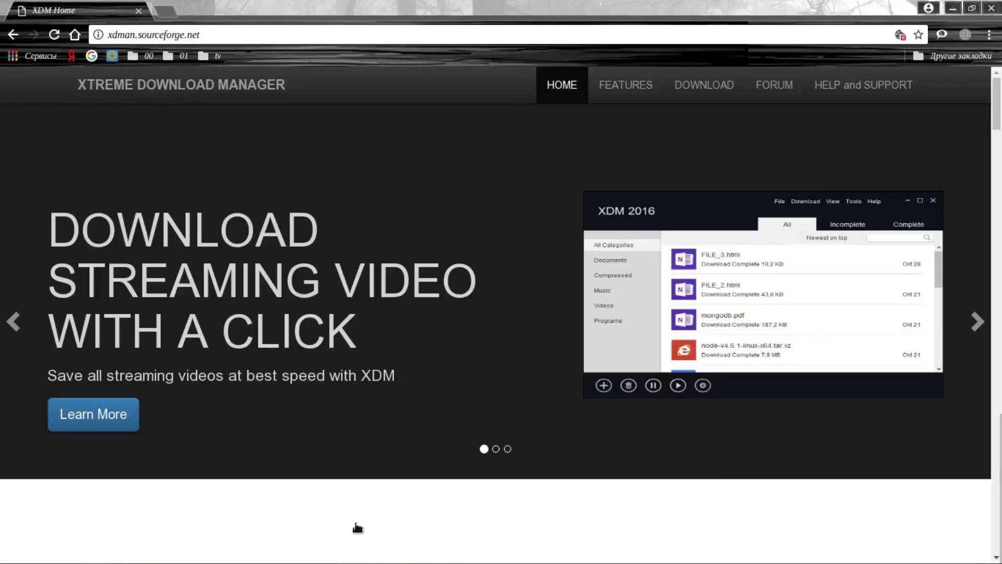
# Download the Windows installer xdmsetup-2018.msi from the site's downloads section and save it to the Downloads folder.
pyautogui.click(704, 84)
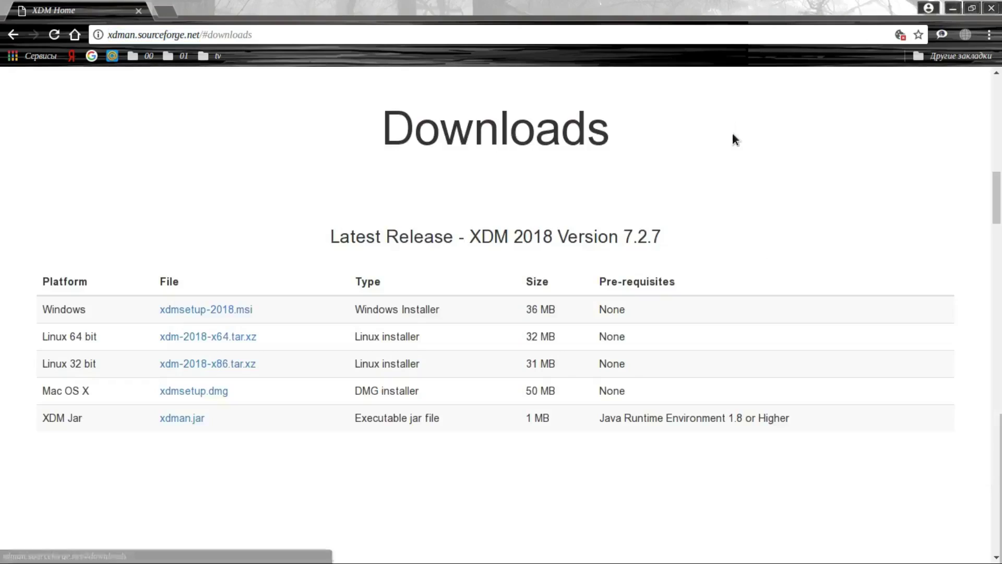
pyautogui.click(244, 312)
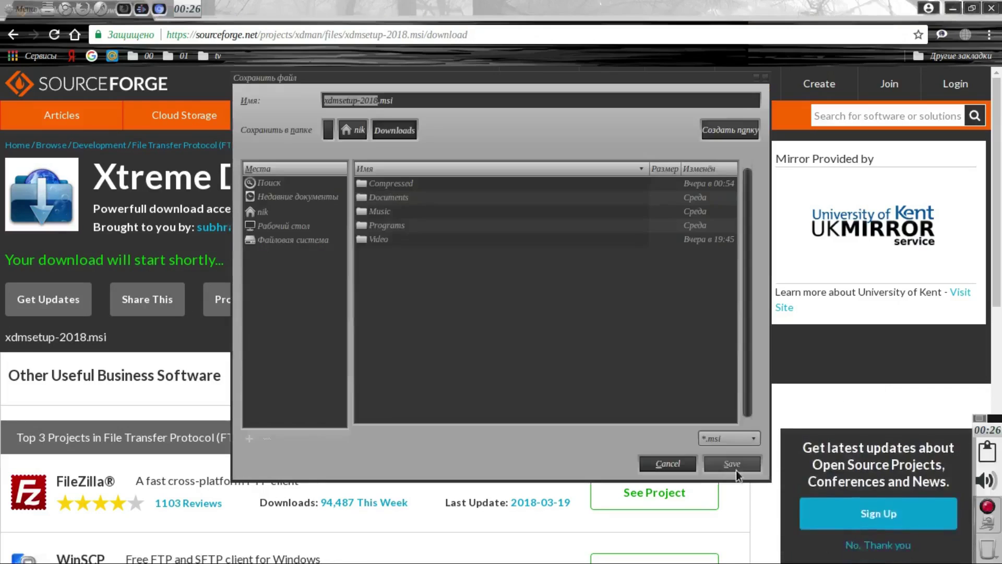
pyautogui.click(737, 528)
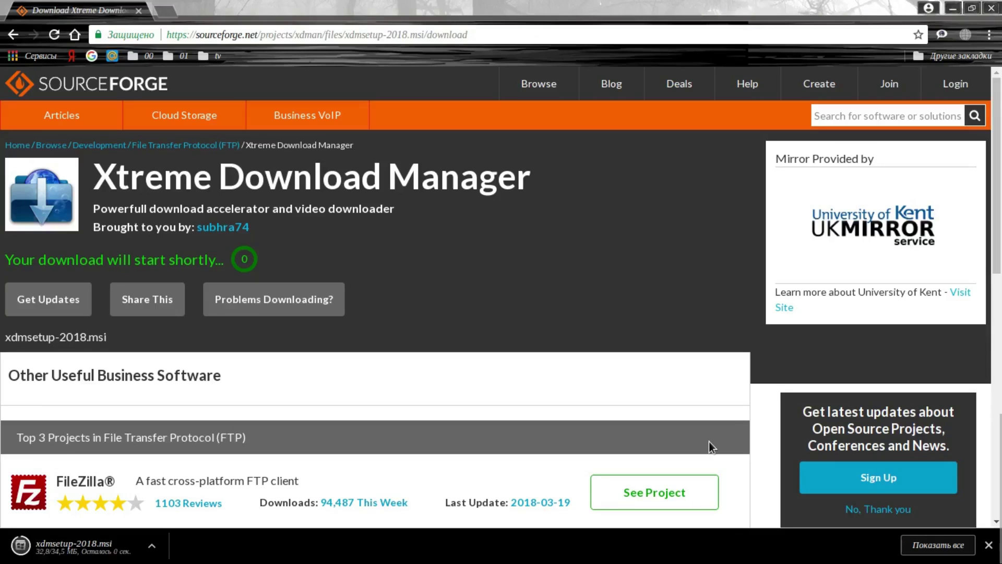
# Search for "virustotal" in a new browser tab, open the VirusTotal site and dismiss the download bar.
pyautogui.click(167, 11)
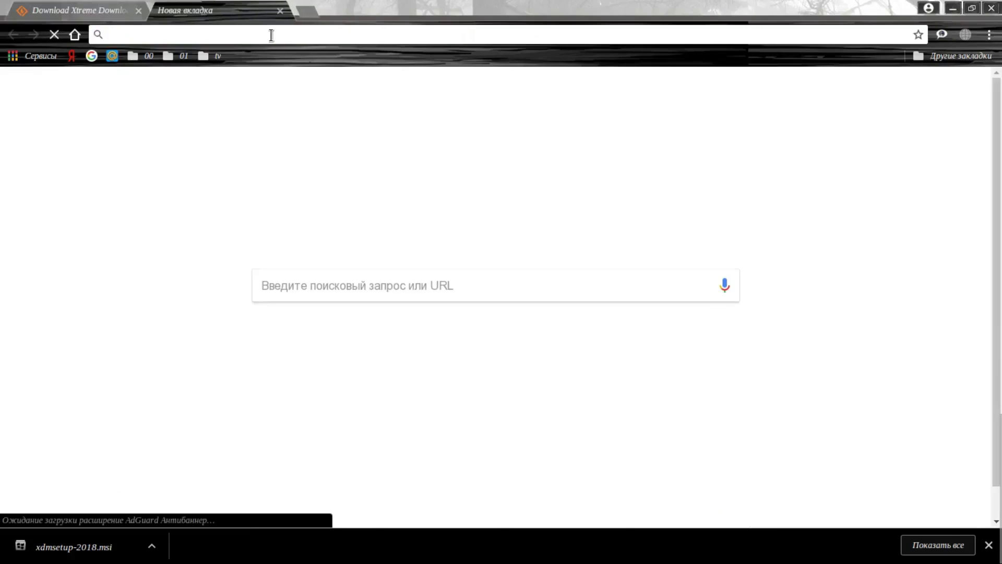
pyautogui.write('virustotal')
pyautogui.press('Return')
pyautogui.click(174, 203)
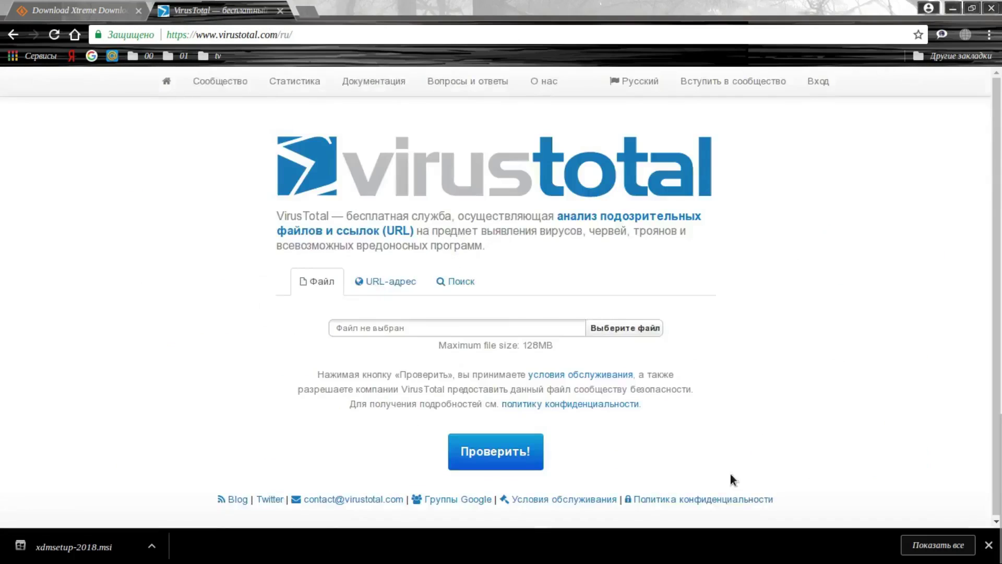
pyautogui.click(988, 545)
# Submit xdmsetup-2018.msi to VirusTotal for checking and request a repeat analysis of the file.
pyautogui.click(625, 328)
pyautogui.doubleClick(397, 217)
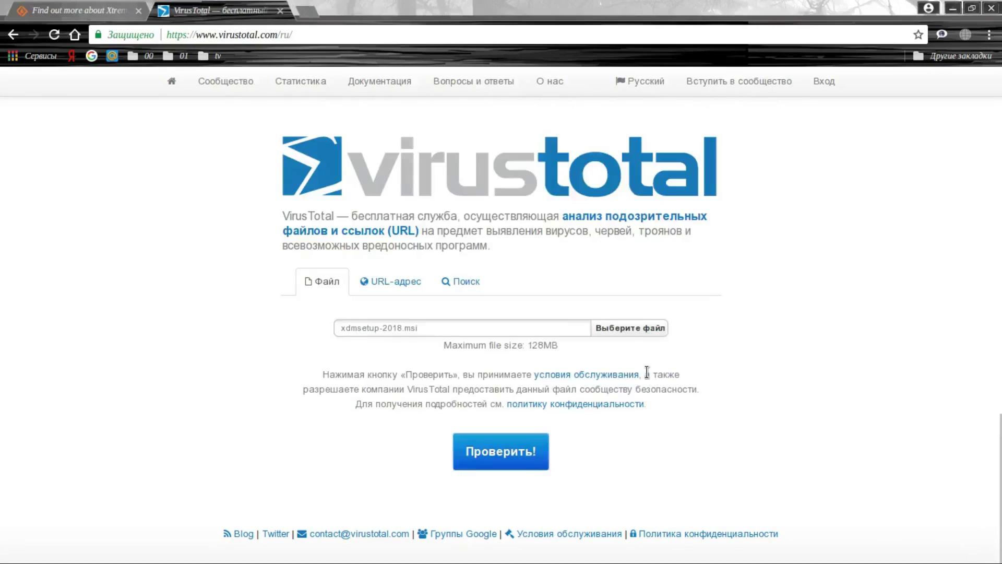
pyautogui.click(497, 451)
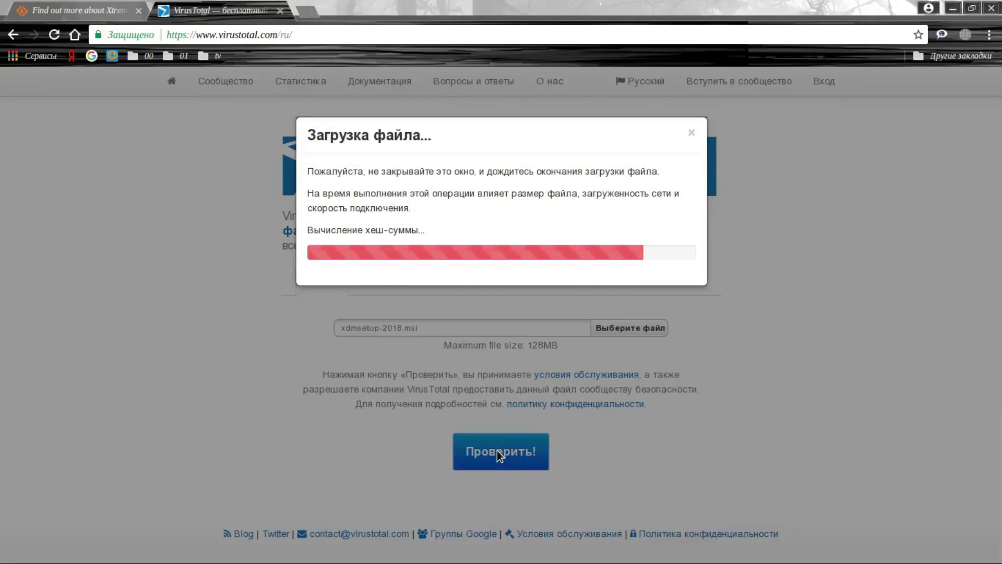
pyautogui.click(467, 276)
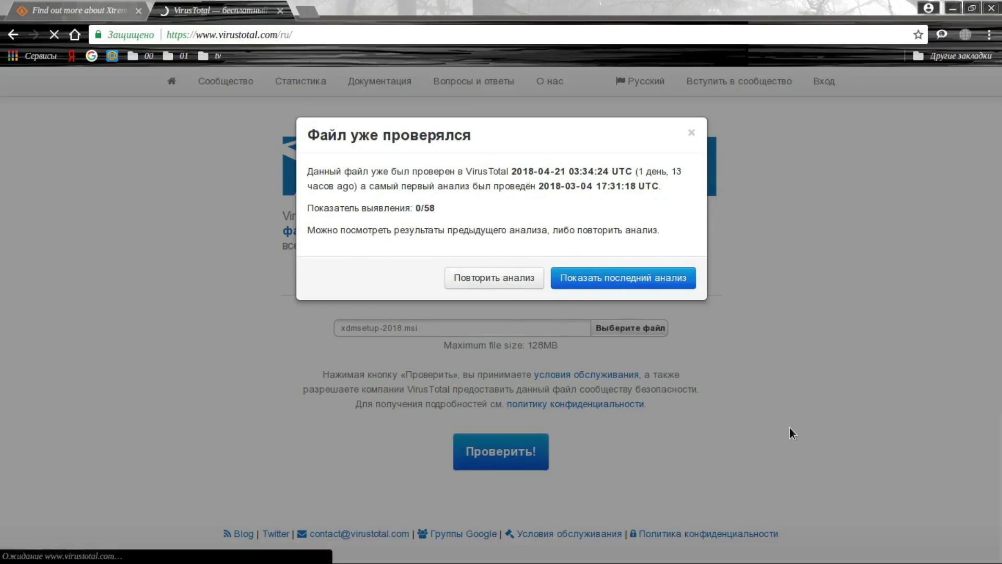